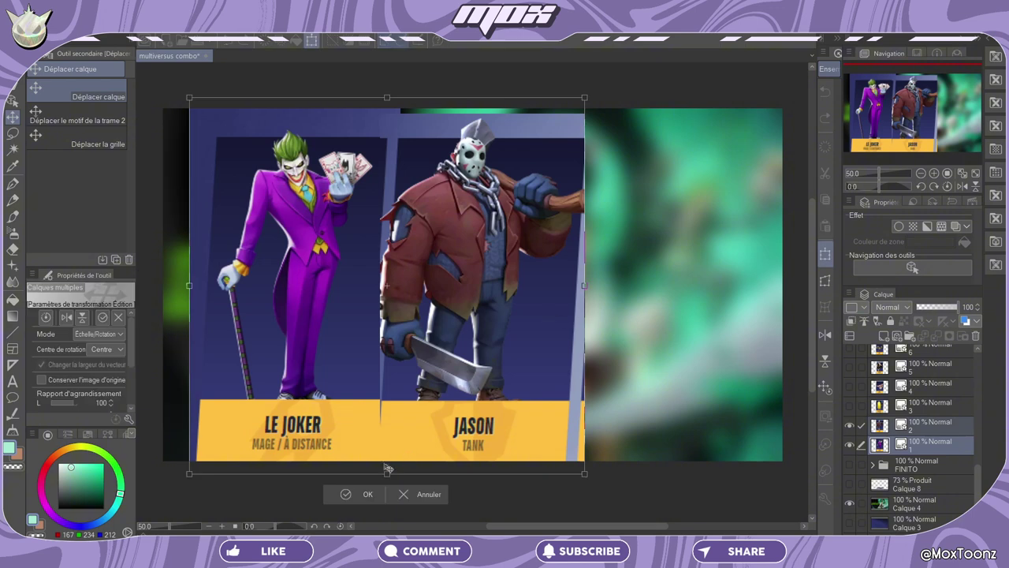
Shrink the Joker and Jason reference cards into the canvas's upper-left corner and set the Crayon plus sombre pencil to black.
{"action": "left_click_drag", "start_coordinate": [384, 473], "coordinate": [385, 341]}
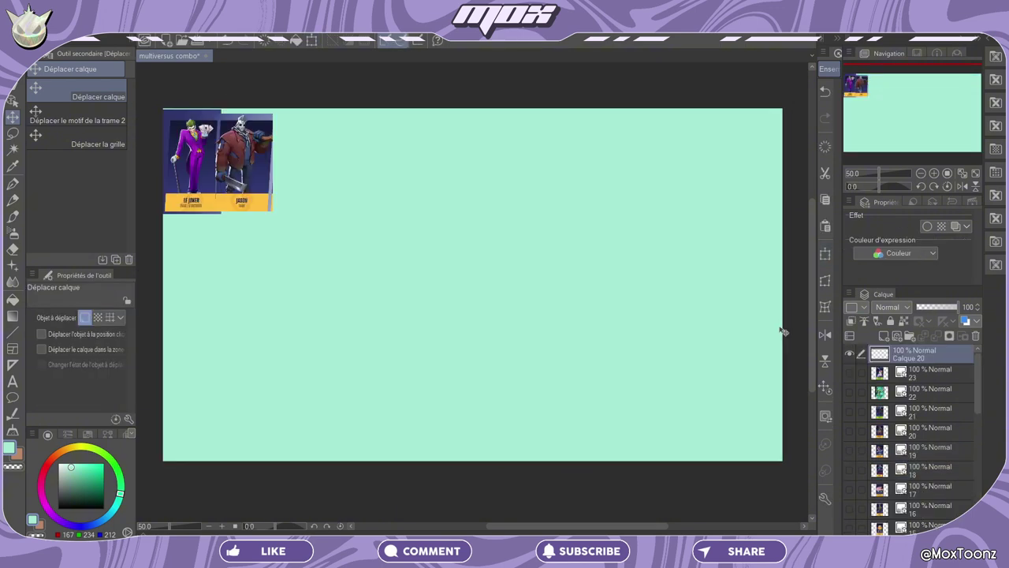
{"action": "left_click", "coordinate": [13, 200]}
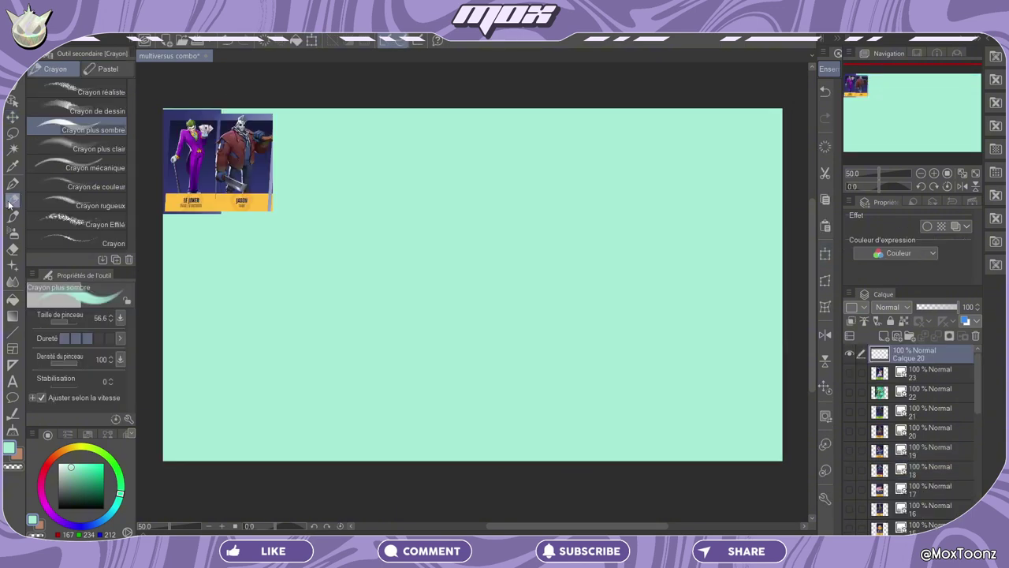
{"action": "left_click", "coordinate": [59, 508]}
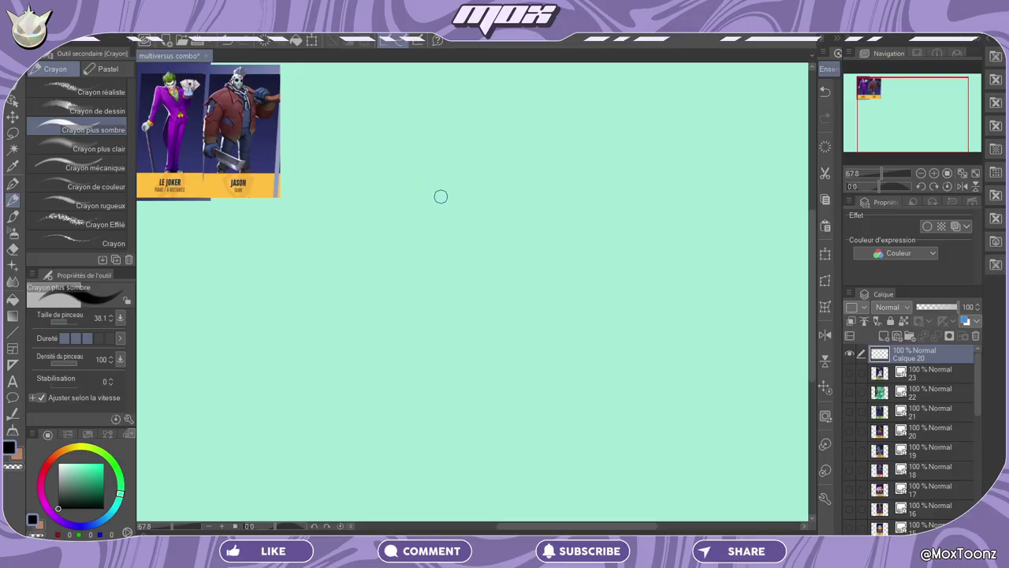
Sketch the character's oval head with a tall pointed hair tuft in the upper middle of the canvas.
{"action": "mouse_move", "coordinate": [418, 232]}
{"action": "left_mouse_down"}
{"action": "mouse_move", "coordinate": [426, 164]}
{"action": "mouse_move", "coordinate": [473, 146]}
{"action": "left_mouse_up"}
{"action": "mouse_move", "coordinate": [456, 260]}
{"action": "left_mouse_down"}
{"action": "mouse_move", "coordinate": [528, 212]}
{"action": "mouse_move", "coordinate": [498, 233]}
{"action": "mouse_move", "coordinate": [511, 209]}
{"action": "left_mouse_up"}
{"action": "mouse_move", "coordinate": [518, 191]}
{"action": "left_mouse_down"}
{"action": "mouse_move", "coordinate": [510, 134]}
{"action": "mouse_move", "coordinate": [488, 151]}
{"action": "left_mouse_up"}
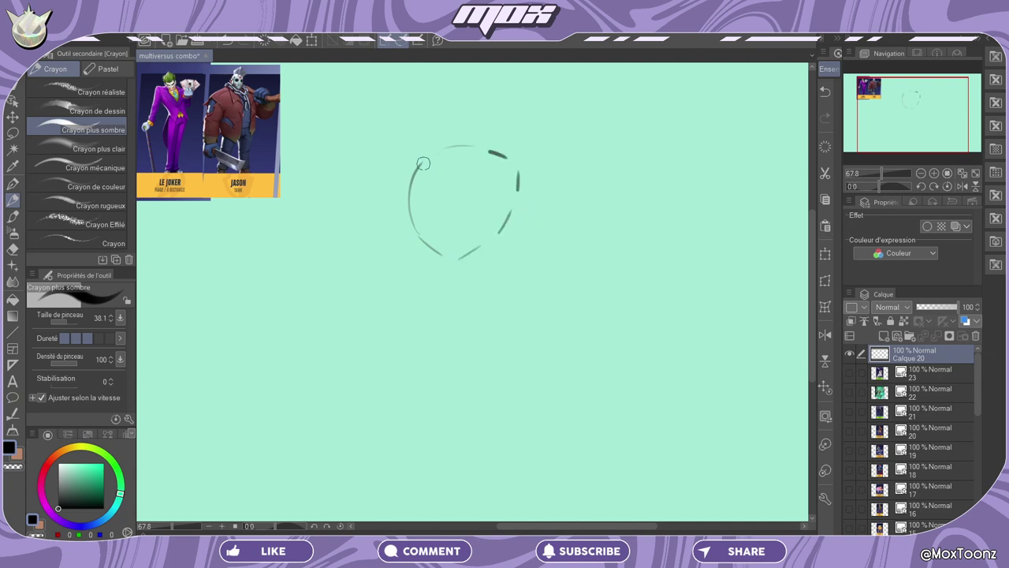
{"action": "mouse_move", "coordinate": [411, 179]}
{"action": "left_mouse_down"}
{"action": "mouse_move", "coordinate": [438, 122]}
{"action": "mouse_move", "coordinate": [488, 80]}
{"action": "left_mouse_up"}
{"action": "left_click_drag", "start_coordinate": [479, 85], "coordinate": [503, 127]}
{"action": "left_click_drag", "start_coordinate": [497, 103], "coordinate": [518, 154]}
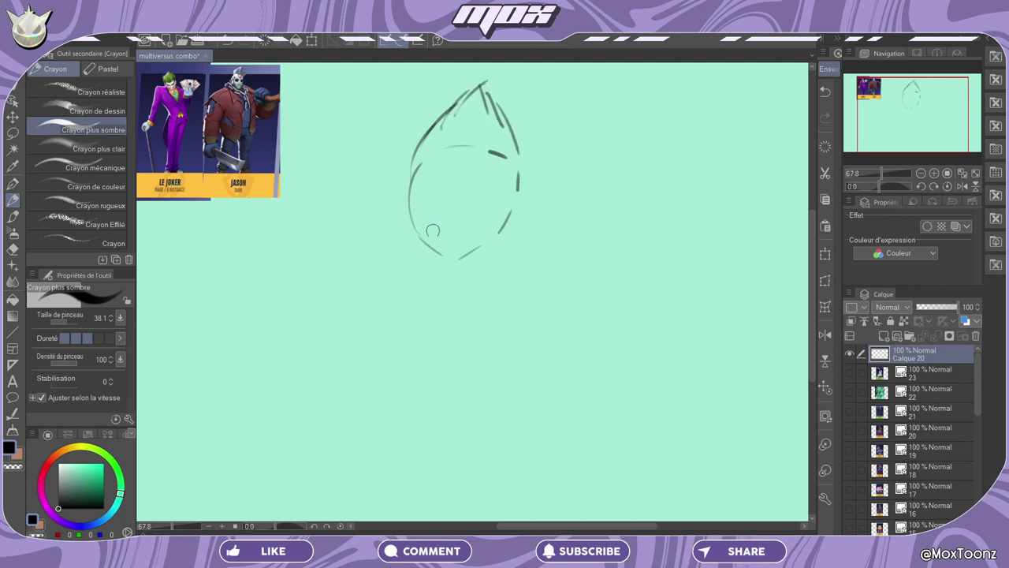
{"action": "mouse_move", "coordinate": [444, 261]}
{"action": "left_mouse_down"}
{"action": "mouse_move", "coordinate": [405, 189]}
{"action": "mouse_move", "coordinate": [465, 144]}
{"action": "mouse_move", "coordinate": [451, 263]}
{"action": "left_mouse_up"}
Rough in the broad, rounded shoulders and the outer contours of both arms below the head.
{"action": "left_click_drag", "start_coordinate": [402, 204], "coordinate": [334, 243]}
{"action": "left_click_drag", "start_coordinate": [500, 186], "coordinate": [613, 223]}
{"action": "left_click_drag", "start_coordinate": [334, 240], "coordinate": [304, 324]}
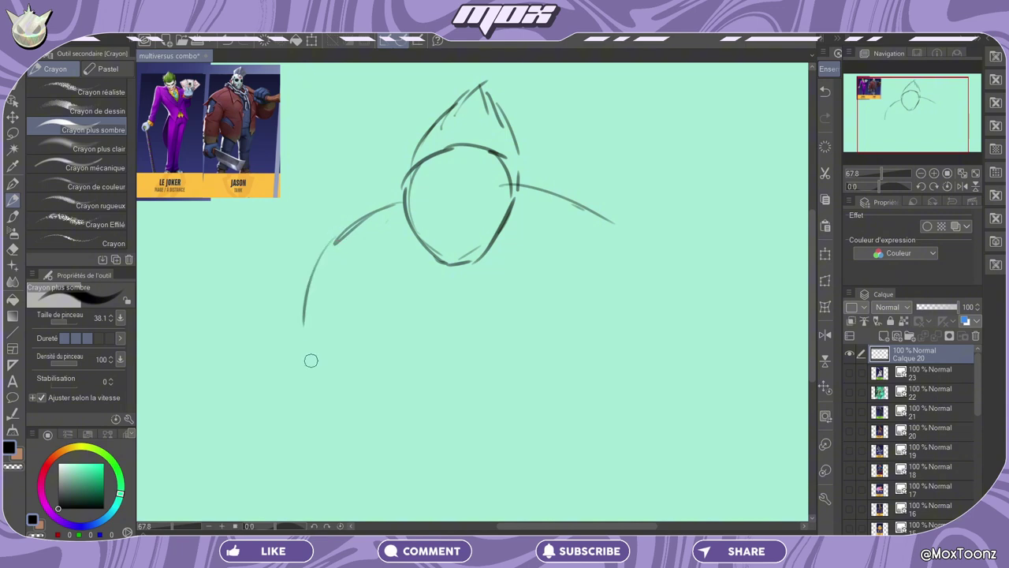
{"action": "left_click_drag", "start_coordinate": [627, 254], "coordinate": [621, 325]}
{"action": "left_click_drag", "start_coordinate": [298, 332], "coordinate": [351, 419]}
{"action": "left_click_drag", "start_coordinate": [631, 335], "coordinate": [589, 397]}
{"action": "left_click_drag", "start_coordinate": [619, 347], "coordinate": [573, 450]}
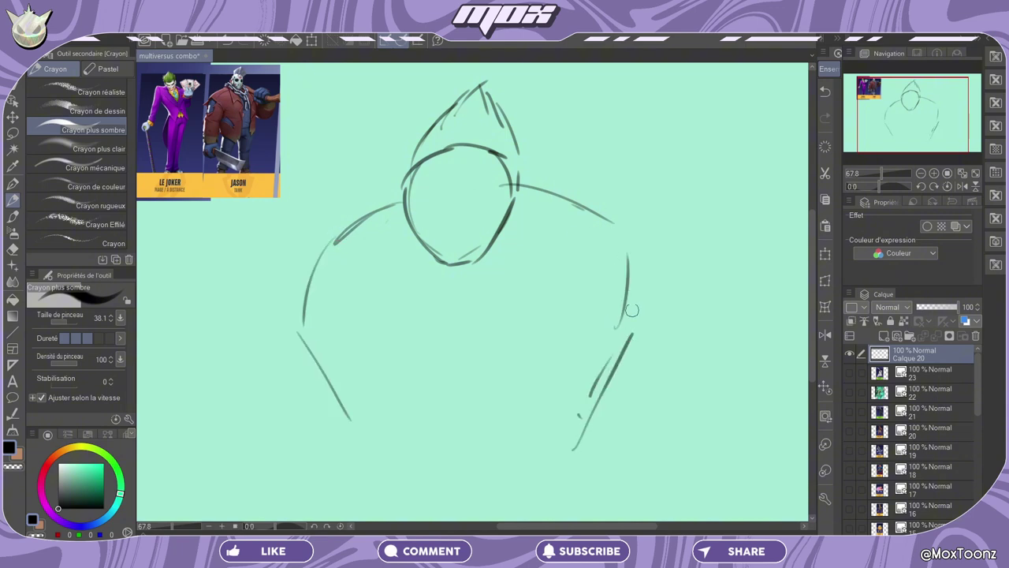
{"action": "left_click_drag", "start_coordinate": [625, 318], "coordinate": [621, 340]}
Sketch a raised hand in front of the chest holding a fan of three cards with zigzag markings.
{"action": "left_click_drag", "start_coordinate": [433, 361], "coordinate": [474, 387]}
{"action": "mouse_move", "coordinate": [435, 320]}
{"action": "left_mouse_down"}
{"action": "mouse_move", "coordinate": [432, 364]}
{"action": "mouse_move", "coordinate": [451, 343]}
{"action": "mouse_move", "coordinate": [520, 331]}
{"action": "left_mouse_up"}
{"action": "left_click_drag", "start_coordinate": [455, 315], "coordinate": [444, 339]}
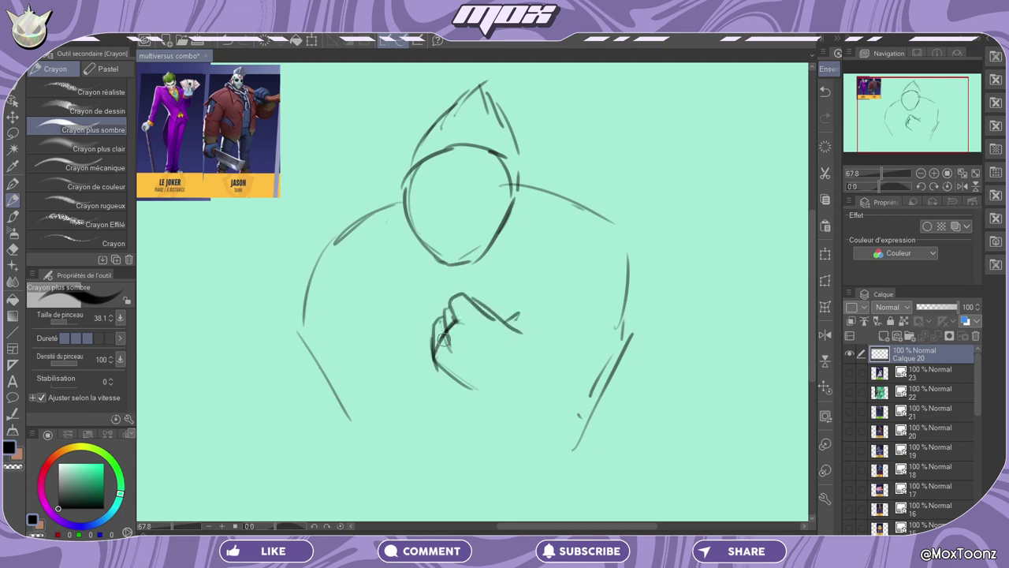
{"action": "mouse_move", "coordinate": [414, 251]}
{"action": "left_mouse_down"}
{"action": "mouse_move", "coordinate": [434, 328]}
{"action": "mouse_move", "coordinate": [477, 236]}
{"action": "mouse_move", "coordinate": [476, 295]}
{"action": "left_mouse_up"}
{"action": "left_click_drag", "start_coordinate": [481, 236], "coordinate": [520, 303]}
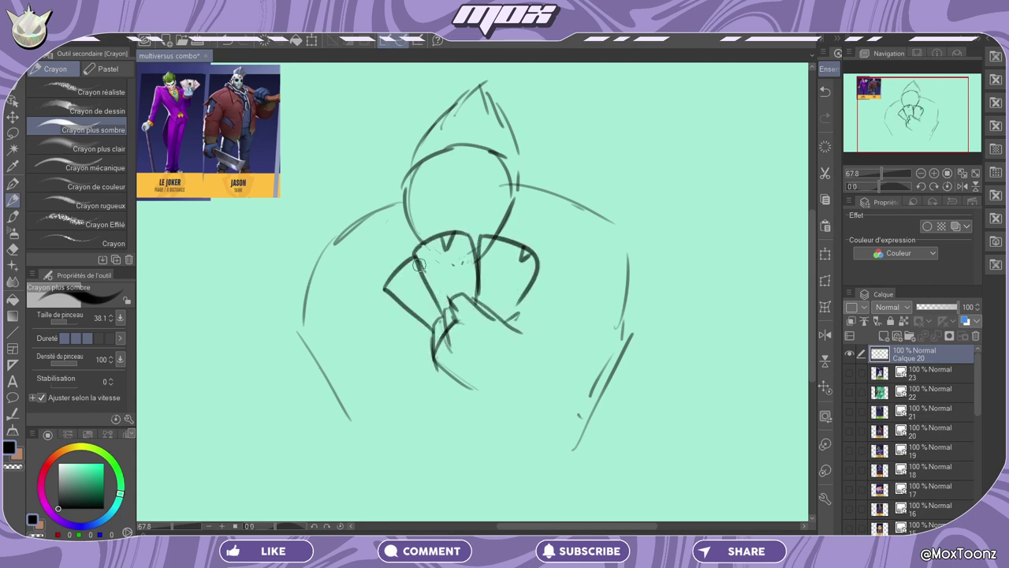
{"action": "mouse_move", "coordinate": [417, 256]}
{"action": "left_mouse_down"}
{"action": "mouse_move", "coordinate": [455, 276]}
{"action": "mouse_move", "coordinate": [471, 262]}
{"action": "left_mouse_up"}
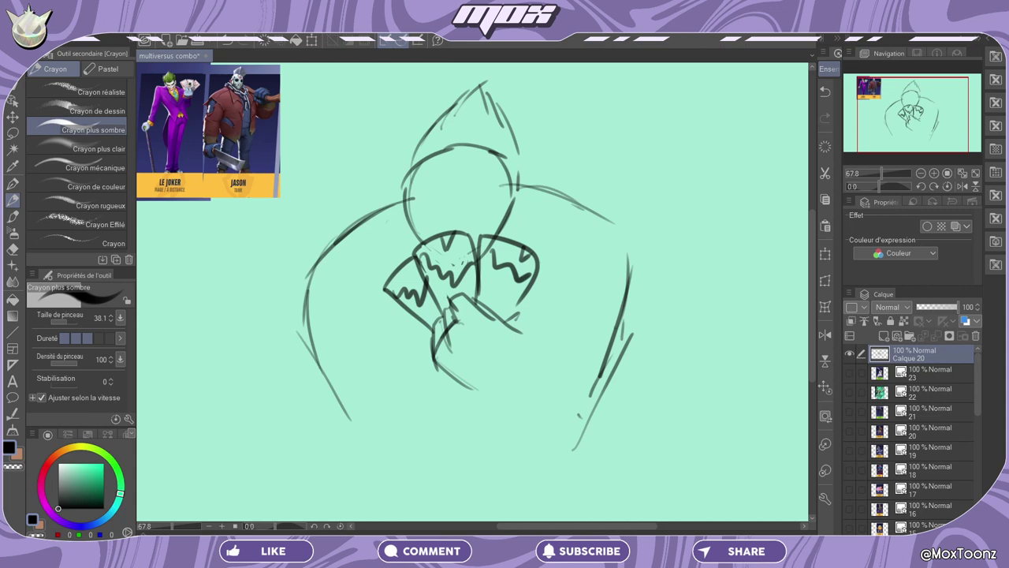
Strengthen the right shoulder contour and sketch the jacket's collar and open lapels around the cards.
{"action": "left_click_drag", "start_coordinate": [512, 186], "coordinate": [606, 242]}
{"action": "left_click_drag", "start_coordinate": [539, 192], "coordinate": [637, 255]}
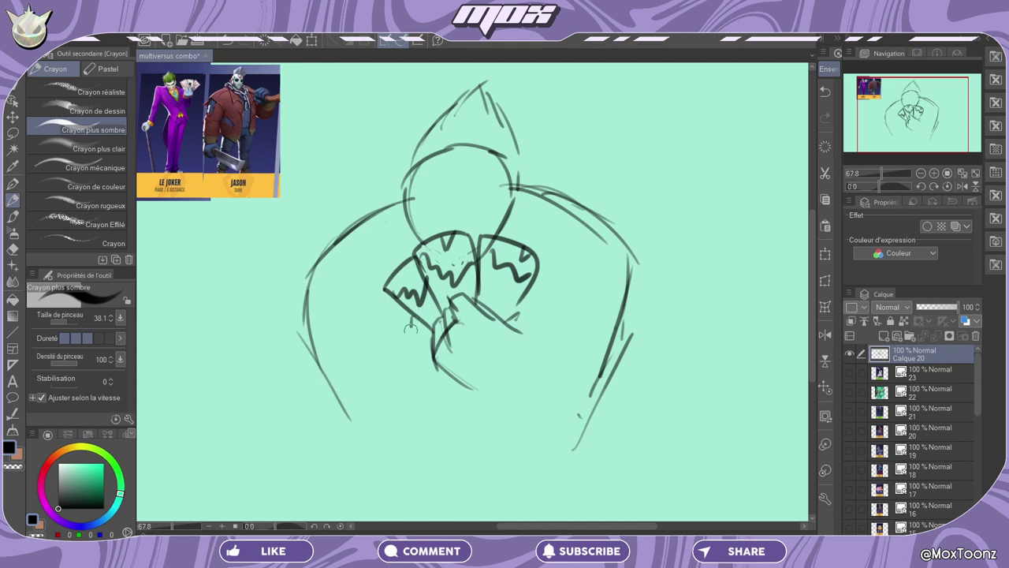
{"action": "left_click_drag", "start_coordinate": [412, 325], "coordinate": [430, 418]}
{"action": "left_click_drag", "start_coordinate": [481, 385], "coordinate": [476, 425]}
{"action": "mouse_move", "coordinate": [386, 377]}
{"action": "left_mouse_down"}
{"action": "mouse_move", "coordinate": [432, 422]}
{"action": "mouse_move", "coordinate": [385, 291]}
{"action": "mouse_move", "coordinate": [391, 202]}
{"action": "left_mouse_up"}
{"action": "left_click_drag", "start_coordinate": [527, 189], "coordinate": [533, 246]}
Draw the bent forearm leading to the card-holding hand and define its fingers.
{"action": "mouse_move", "coordinate": [520, 333]}
{"action": "left_mouse_down"}
{"action": "mouse_move", "coordinate": [465, 404]}
{"action": "mouse_move", "coordinate": [525, 472]}
{"action": "left_mouse_up"}
{"action": "mouse_move", "coordinate": [520, 331]}
{"action": "left_mouse_down"}
{"action": "mouse_move", "coordinate": [588, 385]}
{"action": "mouse_move", "coordinate": [618, 391]}
{"action": "left_mouse_up"}
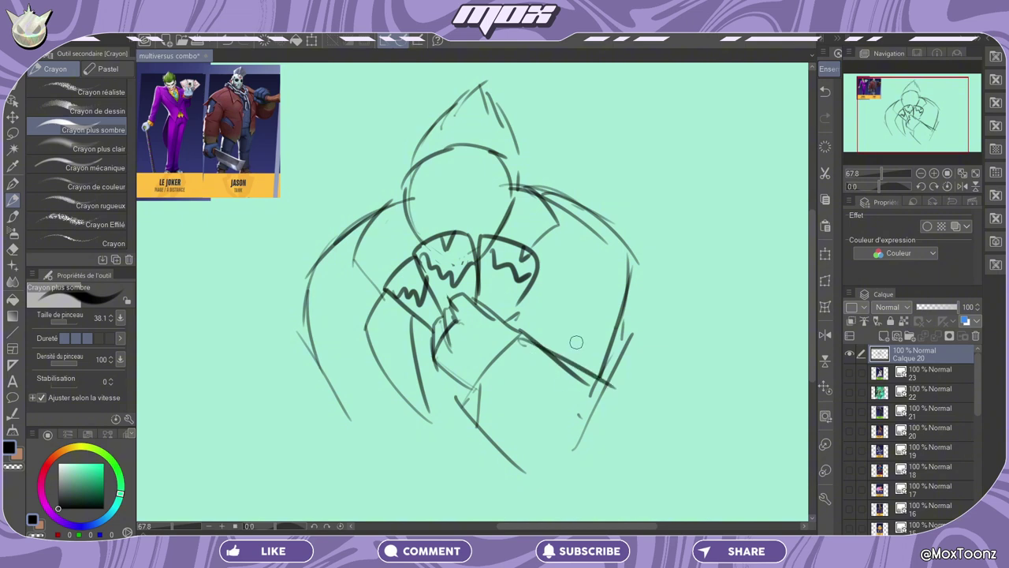
{"action": "left_click_drag", "start_coordinate": [572, 303], "coordinate": [561, 351]}
{"action": "left_click_drag", "start_coordinate": [426, 268], "coordinate": [435, 362]}
Sketch the other arm hanging at the left, with a cuffed sleeve and a fist gripping the machete.
{"action": "left_click_drag", "start_coordinate": [347, 223], "coordinate": [213, 371]}
{"action": "left_click_drag", "start_coordinate": [315, 351], "coordinate": [268, 455]}
{"action": "mouse_move", "coordinate": [225, 352]}
{"action": "left_mouse_down"}
{"action": "mouse_move", "coordinate": [199, 438]}
{"action": "mouse_move", "coordinate": [268, 477]}
{"action": "left_mouse_up"}
{"action": "left_click_drag", "start_coordinate": [273, 451], "coordinate": [270, 475]}
{"action": "left_click_drag", "start_coordinate": [197, 454], "coordinate": [214, 507]}
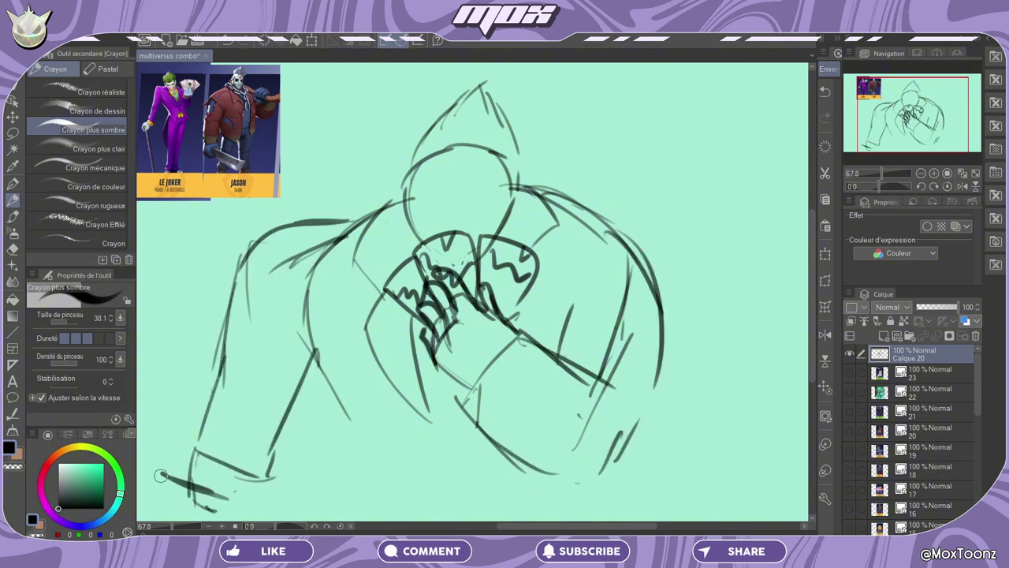
{"action": "mouse_move", "coordinate": [158, 413]}
{"action": "left_mouse_down"}
{"action": "mouse_move", "coordinate": [146, 473]}
{"action": "mouse_move", "coordinate": [179, 434]}
{"action": "mouse_move", "coordinate": [216, 473]}
{"action": "mouse_move", "coordinate": [167, 442]}
{"action": "left_mouse_up"}
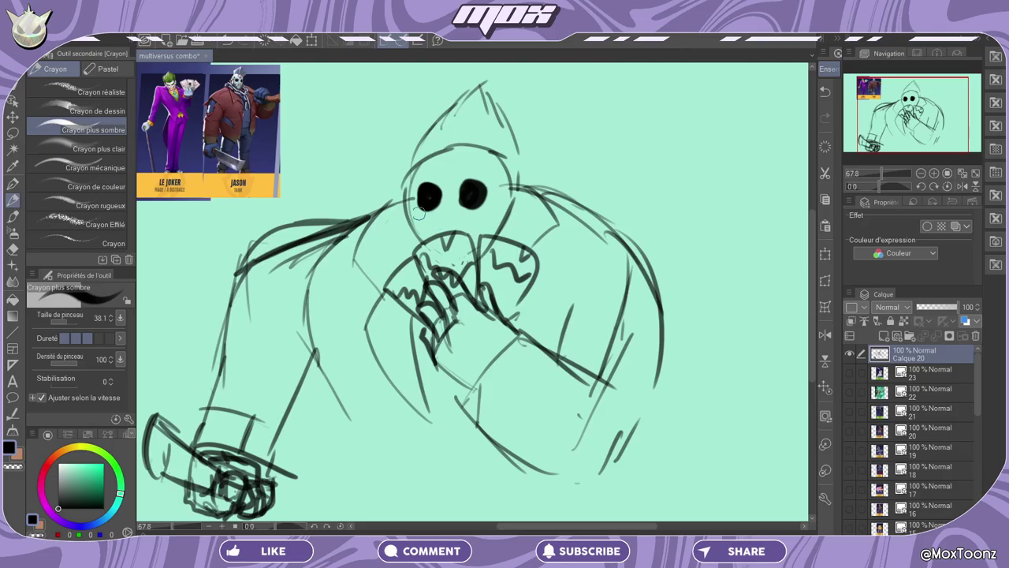
Detail the hockey mask's lower face with a jagged toothy grin and sketch the crossing folds at the waist.
{"action": "mouse_move", "coordinate": [419, 214]}
{"action": "left_mouse_down"}
{"action": "mouse_move", "coordinate": [451, 227]}
{"action": "mouse_move", "coordinate": [509, 183]}
{"action": "mouse_move", "coordinate": [417, 236]}
{"action": "mouse_move", "coordinate": [441, 244]}
{"action": "left_mouse_up"}
{"action": "left_click_drag", "start_coordinate": [495, 224], "coordinate": [506, 237]}
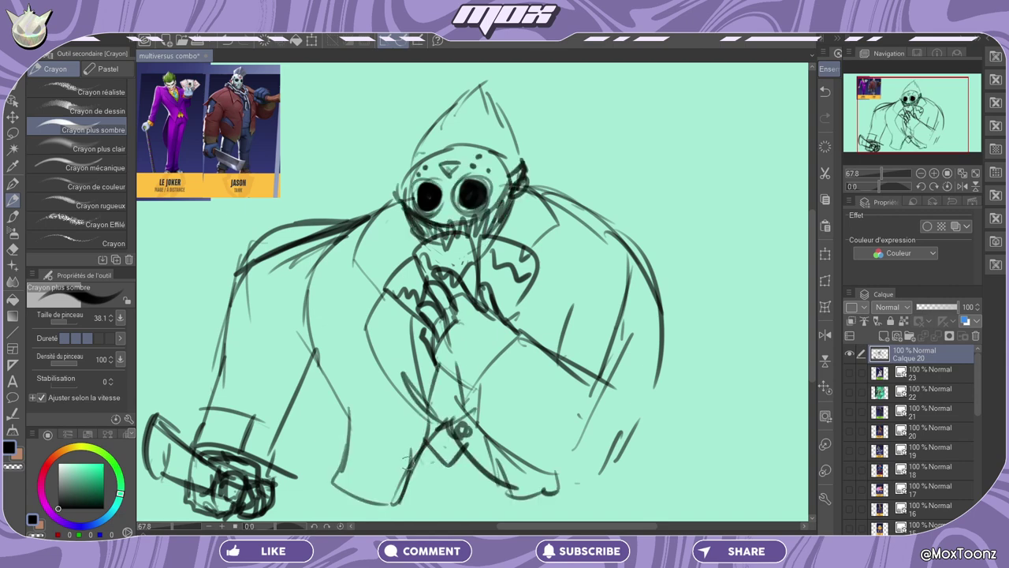
{"action": "mouse_move", "coordinate": [406, 464]}
{"action": "left_mouse_down"}
{"action": "mouse_move", "coordinate": [472, 457]}
{"action": "mouse_move", "coordinate": [410, 493]}
{"action": "mouse_move", "coordinate": [456, 495]}
{"action": "left_mouse_up"}
{"action": "left_click_drag", "start_coordinate": [446, 459], "coordinate": [495, 500]}
{"action": "mouse_move", "coordinate": [496, 457]}
{"action": "left_mouse_down"}
{"action": "mouse_move", "coordinate": [485, 495]}
{"action": "mouse_move", "coordinate": [472, 496]}
{"action": "left_mouse_up"}
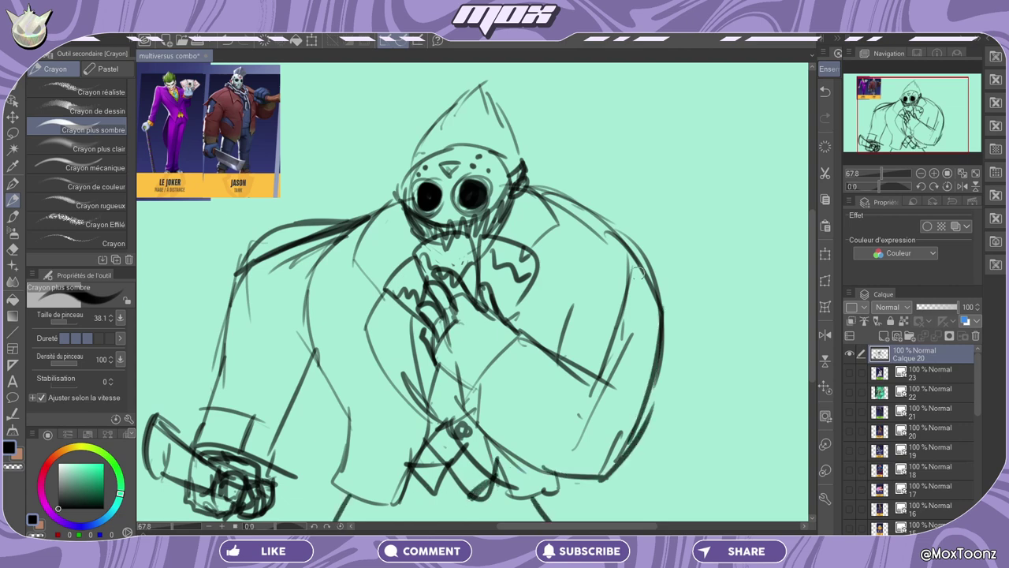
Bulk up the outer contour of the bent arm and erase the leftover construction line inside it using transparent colour.
{"action": "left_click_drag", "start_coordinate": [526, 191], "coordinate": [666, 268]}
{"action": "mouse_move", "coordinate": [668, 265]}
{"action": "left_mouse_down"}
{"action": "mouse_move", "coordinate": [675, 323]}
{"action": "mouse_move", "coordinate": [659, 363]}
{"action": "left_mouse_up"}
{"action": "left_click_drag", "start_coordinate": [640, 426], "coordinate": [664, 367]}
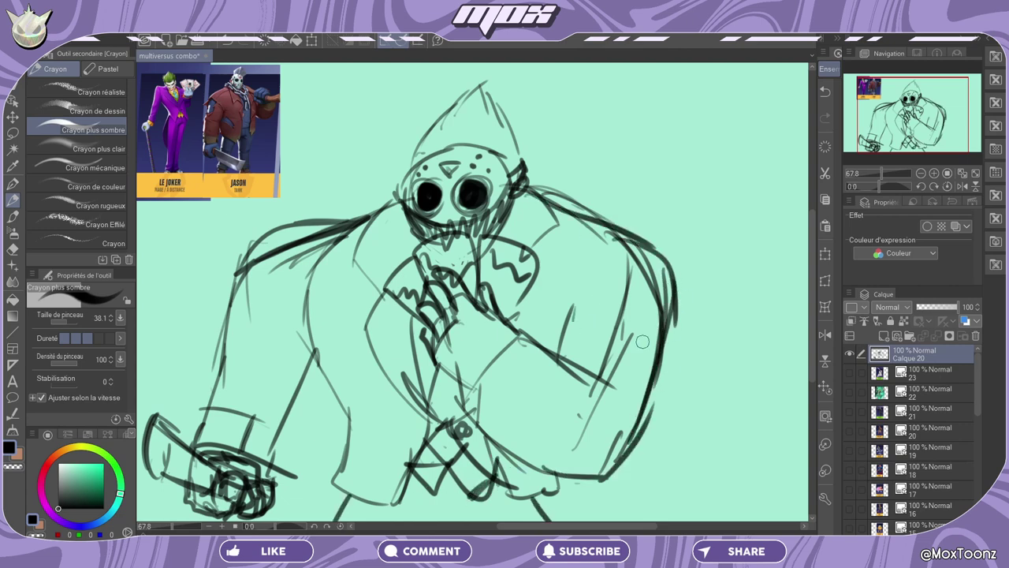
{"action": "key", "text": "c"}
{"action": "mouse_move", "coordinate": [581, 440]}
{"action": "left_mouse_down"}
{"action": "mouse_move", "coordinate": [626, 354]}
{"action": "mouse_move", "coordinate": [605, 367]}
{"action": "mouse_move", "coordinate": [632, 284]}
{"action": "mouse_move", "coordinate": [602, 356]}
{"action": "mouse_move", "coordinate": [638, 290]}
{"action": "left_mouse_up"}
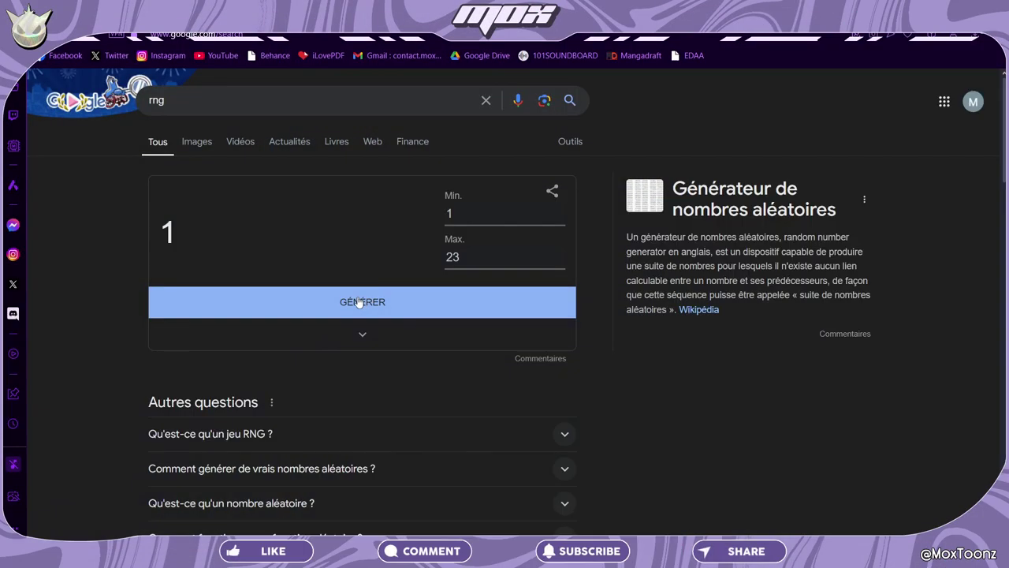
Switch to Google's random number generator and draw new numbers between 1 and 23 for the next character pair.
{"action": "left_click", "coordinate": [357, 301]}
{"action": "left_click", "coordinate": [358, 302]}
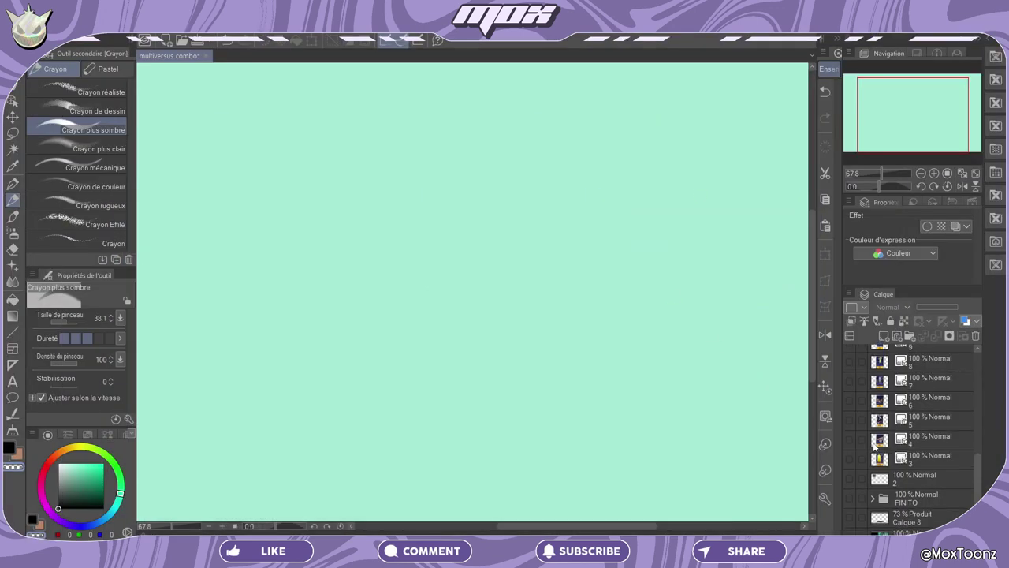
Show the Gizmo card on layer 4 and the Wonder Woman card on layer 20, moving Gizmo so they sit side by side.
{"action": "left_click", "coordinate": [850, 439]}
{"action": "left_click", "coordinate": [889, 439]}
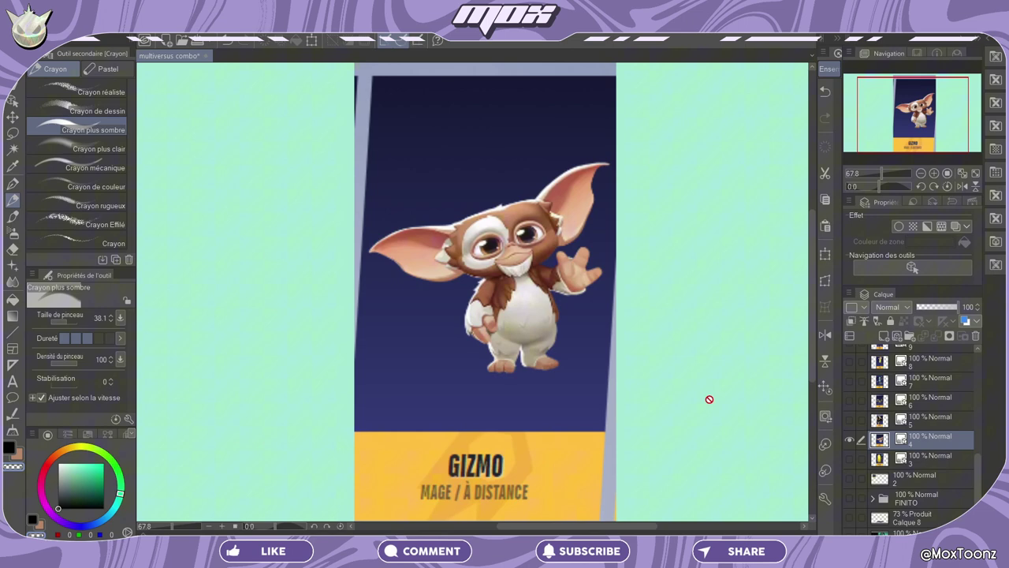
{"action": "left_click", "coordinate": [13, 118]}
{"action": "left_click_drag", "start_coordinate": [651, 263], "coordinate": [449, 263]}
{"action": "scroll", "coordinate": [907, 425], "scroll_direction": "up", "scroll_amount": 5}
{"action": "left_click", "coordinate": [850, 364]}
{"action": "left_click_drag", "start_coordinate": [522, 374], "coordinate": [506, 357]}
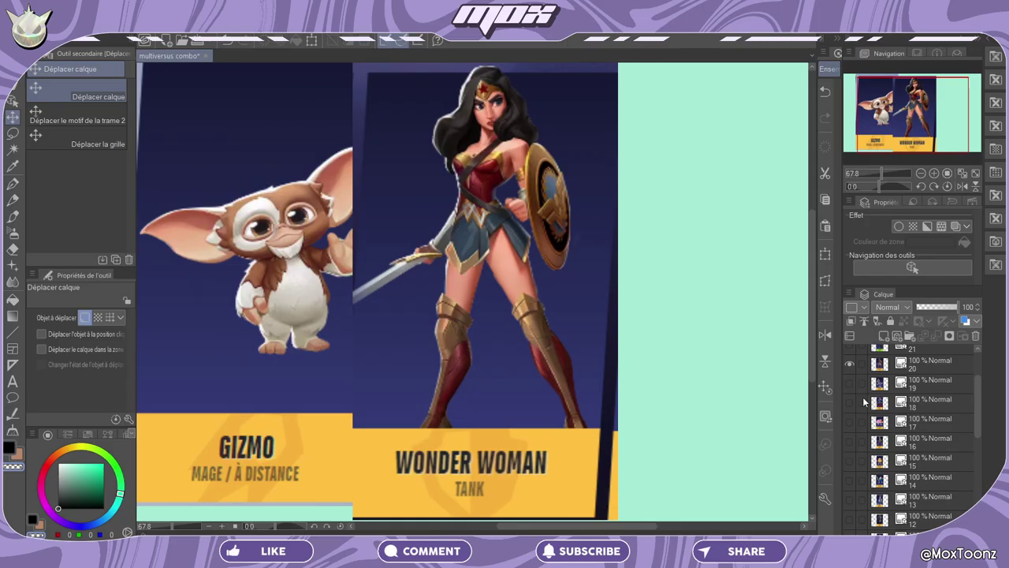
Merge the Wonder Woman layer with the Gizmo layer and shrink the combined reference into the canvas's upper-left corner.
{"action": "left_click", "coordinate": [919, 367]}
{"action": "right_click", "coordinate": [912, 364]}
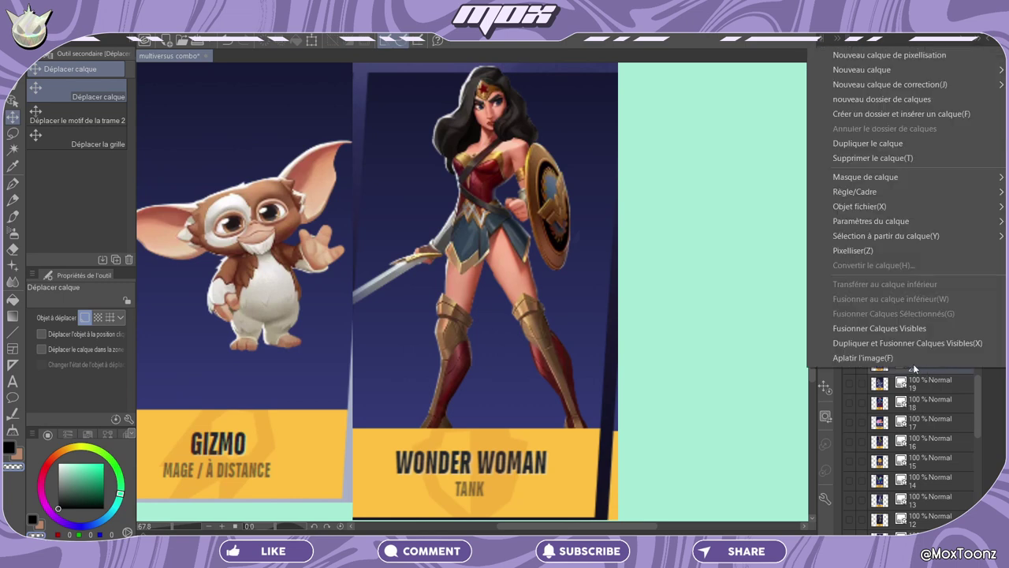
{"action": "left_click", "coordinate": [911, 399]}
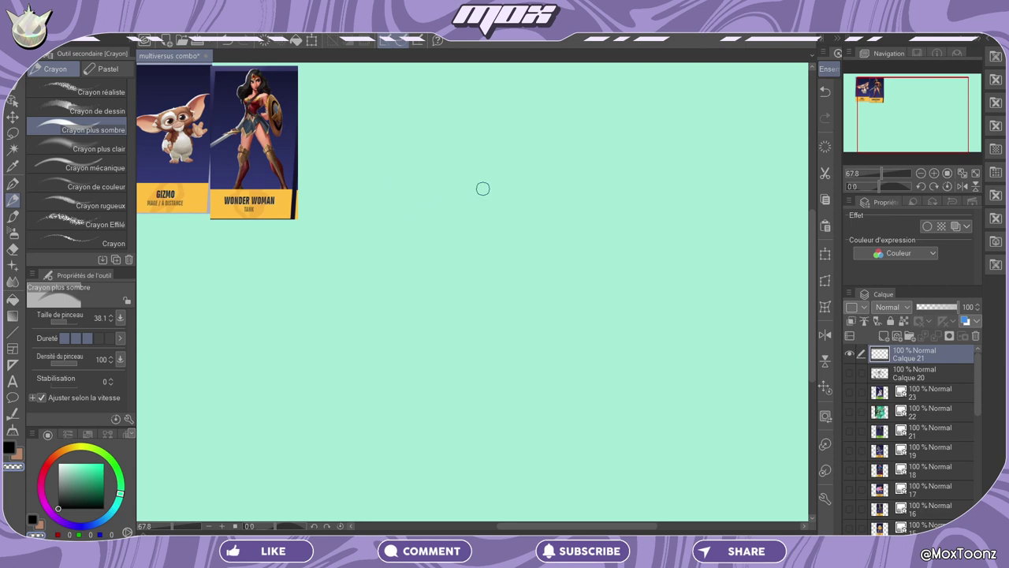
Sketch a wide oval head outline with jagged fur at the chin and a rounded left cheek.
{"action": "mouse_move", "coordinate": [459, 313]}
{"action": "left_mouse_down"}
{"action": "mouse_move", "coordinate": [386, 216]}
{"action": "mouse_move", "coordinate": [564, 197]}
{"action": "left_mouse_up"}
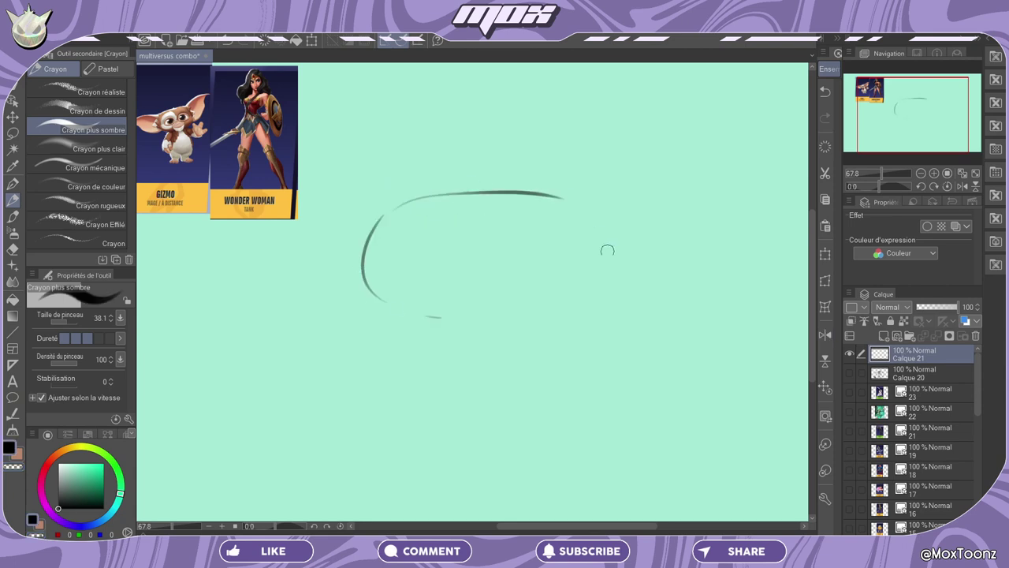
{"action": "mouse_move", "coordinate": [494, 318]}
{"action": "left_mouse_down"}
{"action": "mouse_move", "coordinate": [604, 245]}
{"action": "mouse_move", "coordinate": [577, 212]}
{"action": "left_mouse_up"}
{"action": "mouse_move", "coordinate": [433, 304]}
{"action": "left_mouse_down"}
{"action": "mouse_move", "coordinate": [497, 317]}
{"action": "mouse_move", "coordinate": [516, 310]}
{"action": "left_mouse_up"}
{"action": "mouse_move", "coordinate": [427, 308]}
{"action": "left_mouse_down"}
{"action": "mouse_move", "coordinate": [463, 335]}
{"action": "mouse_move", "coordinate": [509, 312]}
{"action": "left_mouse_up"}
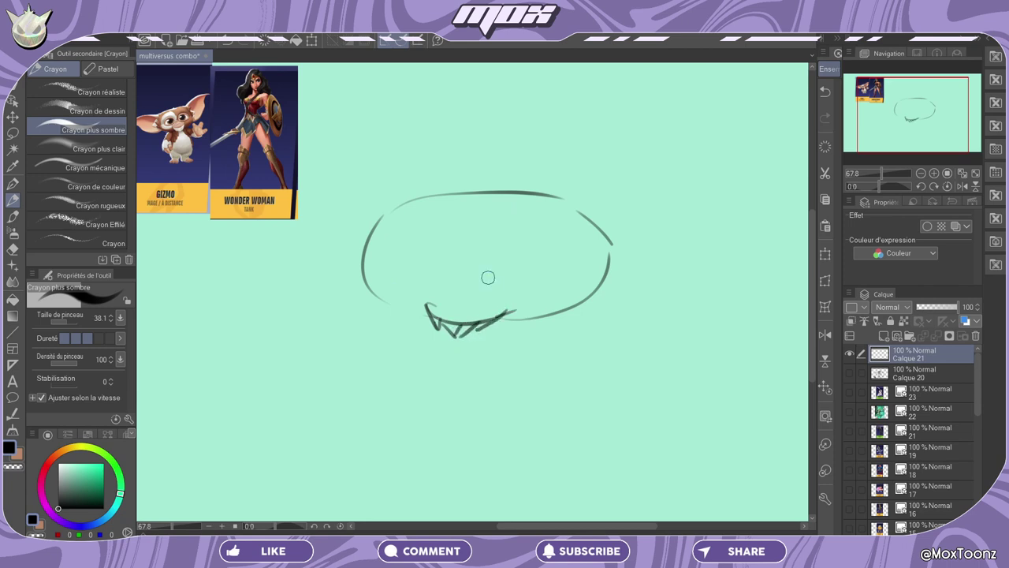
{"action": "key", "text": "ctrl+z"}
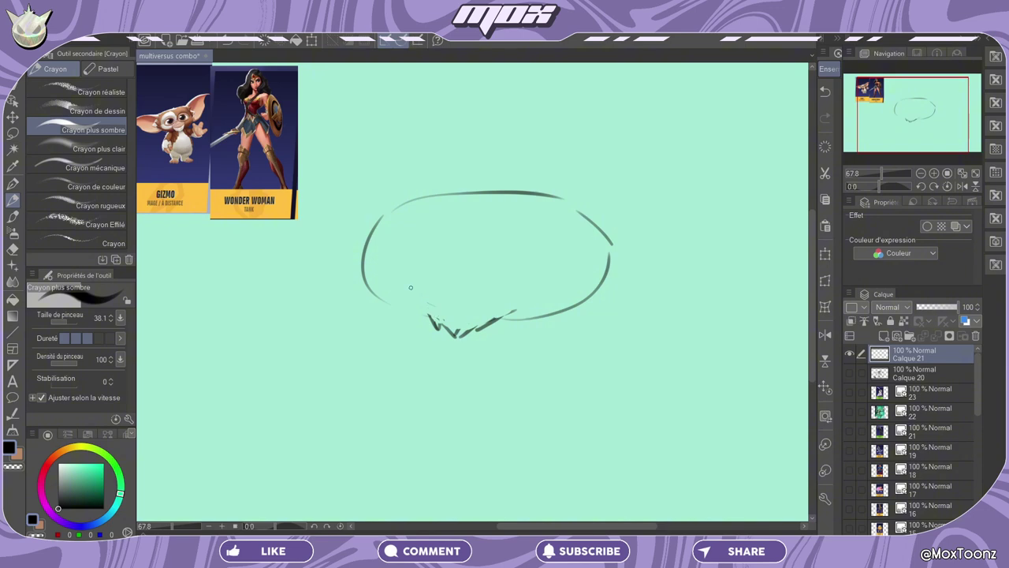
{"action": "left_click_drag", "start_coordinate": [373, 295], "coordinate": [438, 318]}
Draw both large eyes with solid black pupils looking sideways, topped by frowning eyebrows.
{"action": "left_click_drag", "start_coordinate": [382, 274], "coordinate": [451, 213]}
{"action": "mouse_move", "coordinate": [382, 236]}
{"action": "left_mouse_down"}
{"action": "mouse_move", "coordinate": [429, 267]}
{"action": "mouse_move", "coordinate": [451, 237]}
{"action": "left_mouse_up"}
{"action": "left_click_drag", "start_coordinate": [378, 252], "coordinate": [438, 229]}
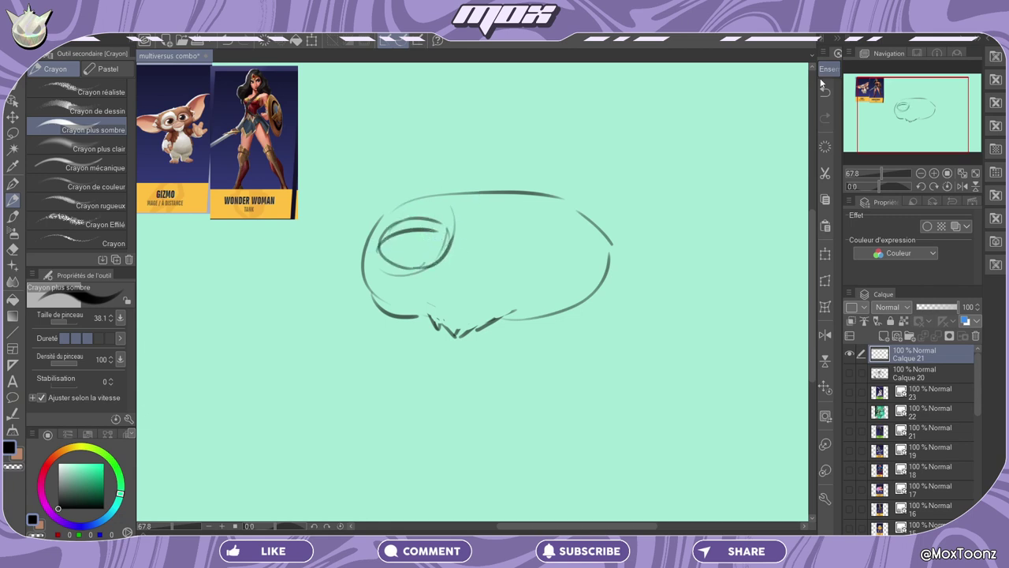
{"action": "key", "text": "ctrl+z"}
{"action": "mouse_move", "coordinate": [377, 245]}
{"action": "left_mouse_down"}
{"action": "mouse_move", "coordinate": [440, 231]}
{"action": "mouse_move", "coordinate": [453, 244]}
{"action": "left_mouse_up"}
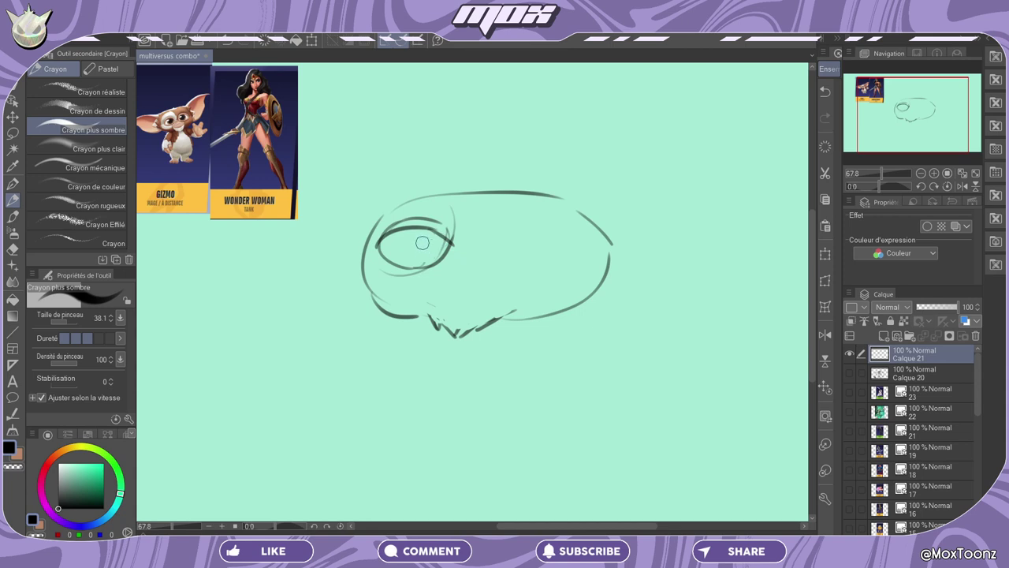
{"action": "left_click_drag", "start_coordinate": [424, 237], "coordinate": [415, 245]}
{"action": "left_click_drag", "start_coordinate": [415, 245], "coordinate": [432, 244]}
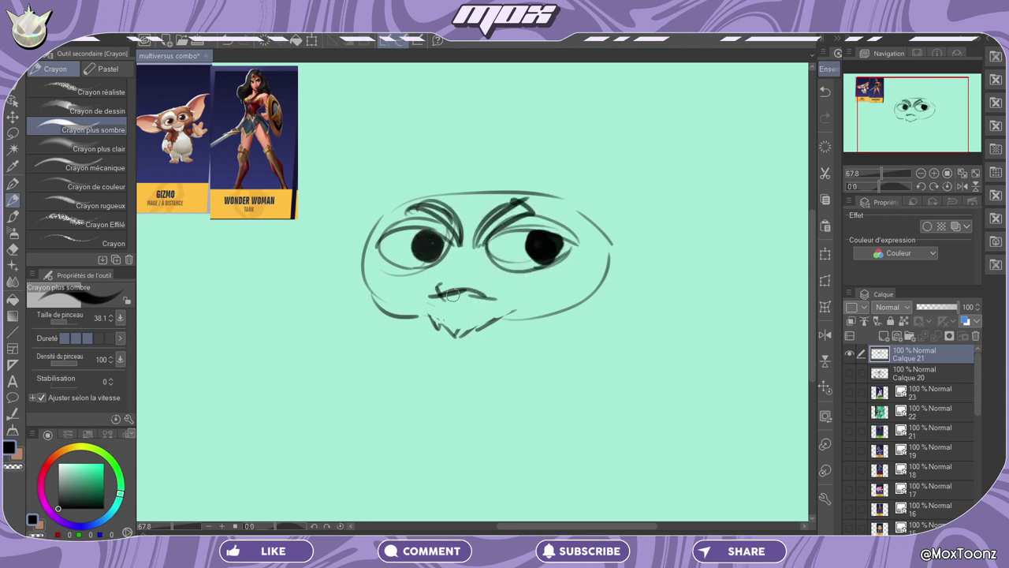
Draw the small nose and full dark lips, and add large drooping ears on both sides of the head.
{"action": "mouse_move", "coordinate": [434, 295]}
{"action": "left_mouse_down"}
{"action": "mouse_move", "coordinate": [458, 276]}
{"action": "mouse_move", "coordinate": [485, 291]}
{"action": "mouse_move", "coordinate": [456, 310]}
{"action": "mouse_move", "coordinate": [486, 299]}
{"action": "mouse_move", "coordinate": [442, 296]}
{"action": "mouse_move", "coordinate": [470, 292]}
{"action": "left_mouse_up"}
{"action": "left_click_drag", "start_coordinate": [434, 295], "coordinate": [465, 275]}
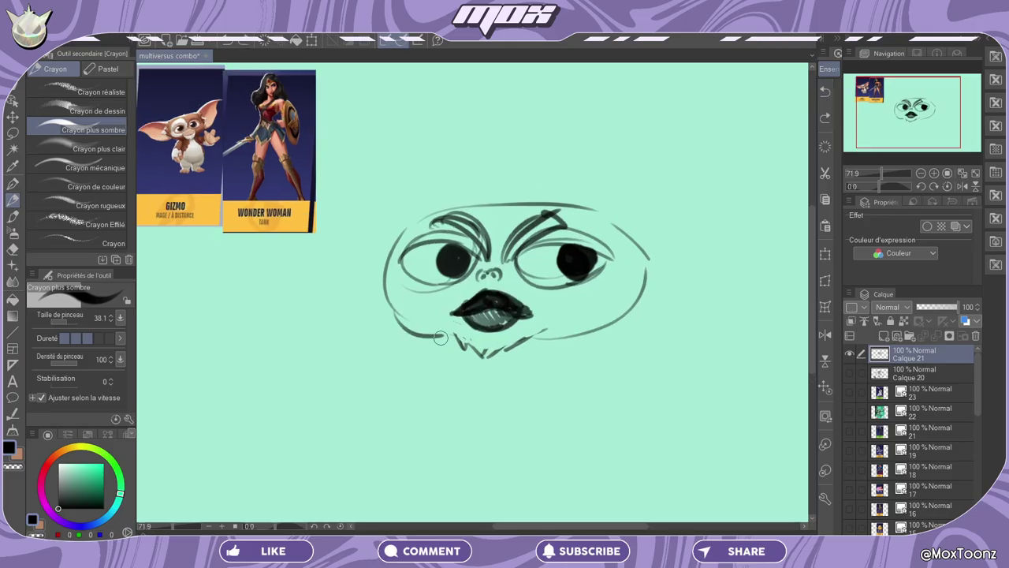
{"action": "mouse_move", "coordinate": [447, 337]}
{"action": "left_mouse_down"}
{"action": "mouse_move", "coordinate": [463, 343]}
{"action": "mouse_move", "coordinate": [313, 408]}
{"action": "mouse_move", "coordinate": [289, 407]}
{"action": "mouse_move", "coordinate": [308, 347]}
{"action": "left_mouse_up"}
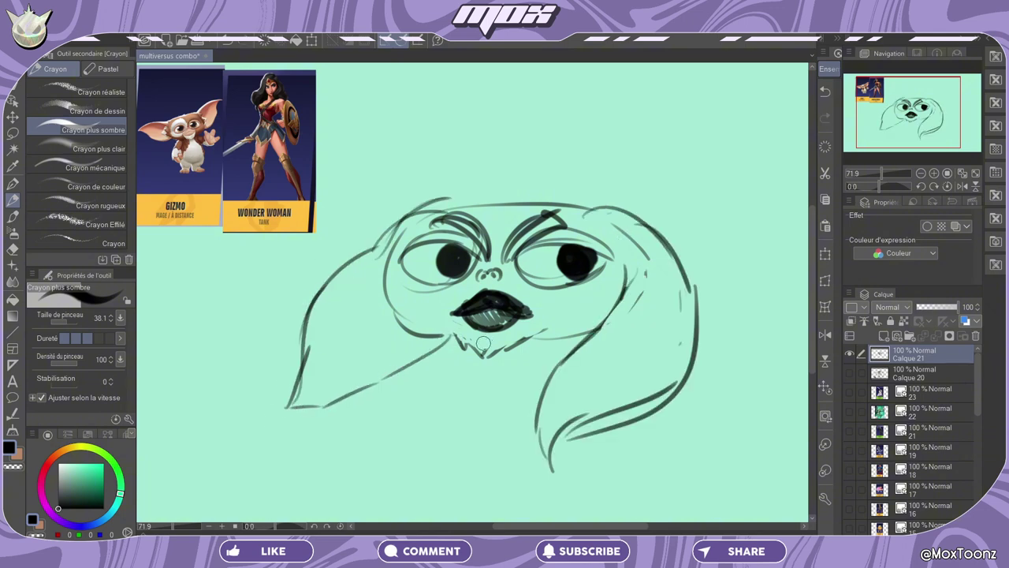
Add the tiara with its dark gem on the forehead and sketch the body with its skirt, boots and sword.
{"action": "left_click_drag", "start_coordinate": [404, 217], "coordinate": [523, 196]}
{"action": "left_click_drag", "start_coordinate": [523, 196], "coordinate": [506, 219]}
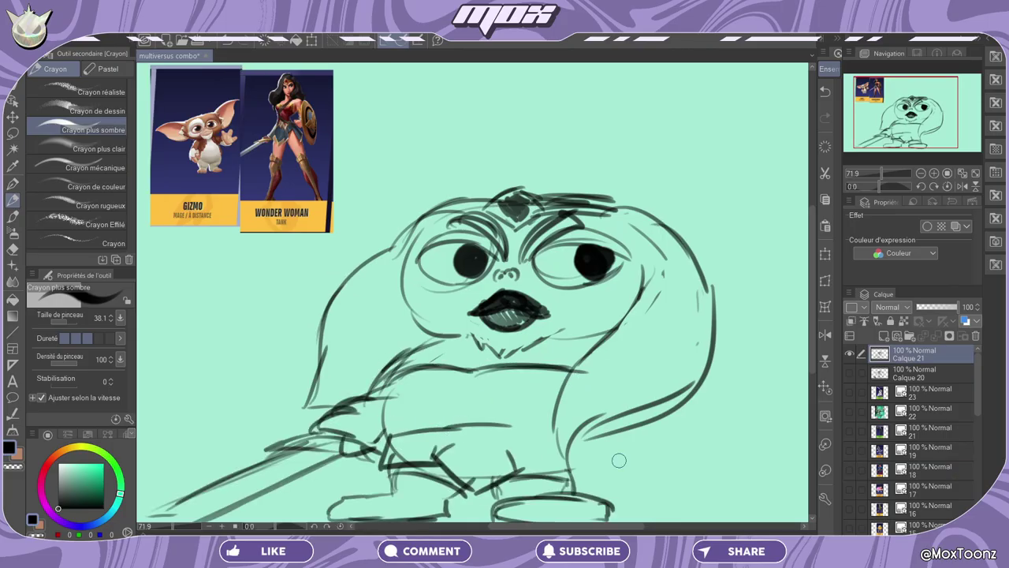
{"action": "mouse_move", "coordinate": [476, 428]}
{"action": "left_mouse_down"}
{"action": "mouse_move", "coordinate": [570, 452]}
{"action": "mouse_move", "coordinate": [566, 487]}
{"action": "mouse_move", "coordinate": [533, 436]}
{"action": "left_mouse_up"}
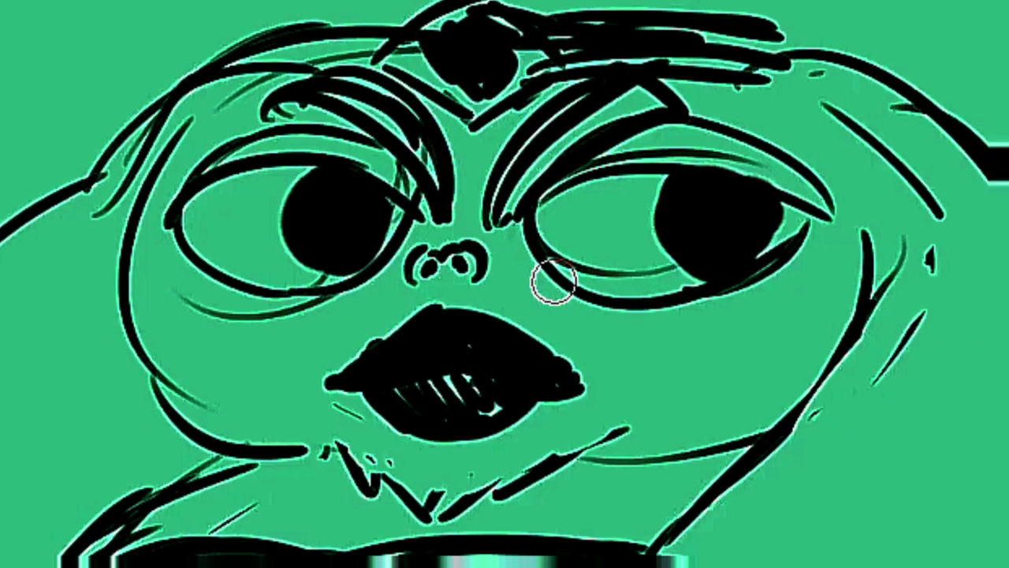
{"action": "left_click_drag", "start_coordinate": [465, 376], "coordinate": [578, 334]}
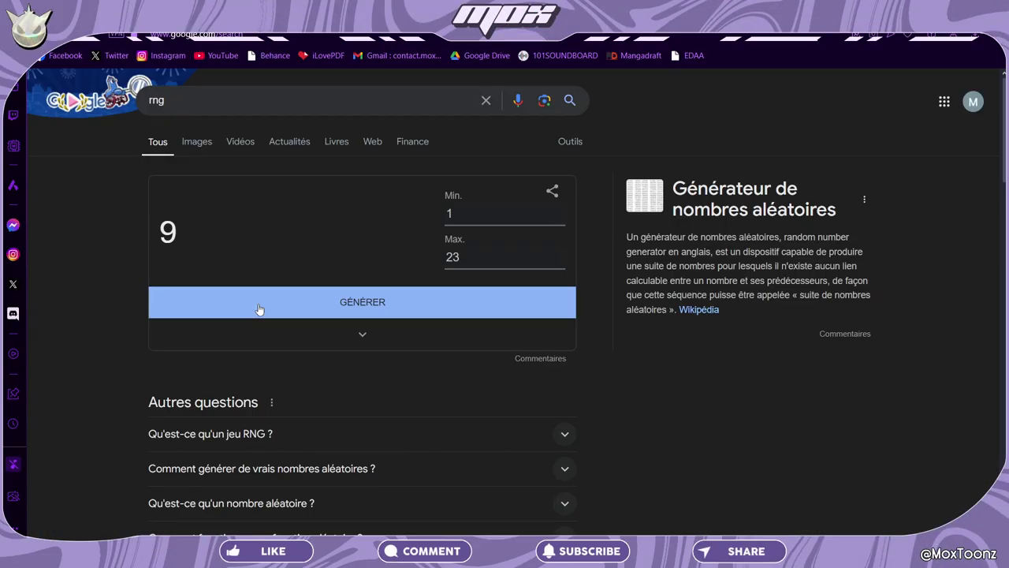
Return to Google's random number generator and pick another number between 1 and 23.
{"action": "left_click", "coordinate": [259, 309]}
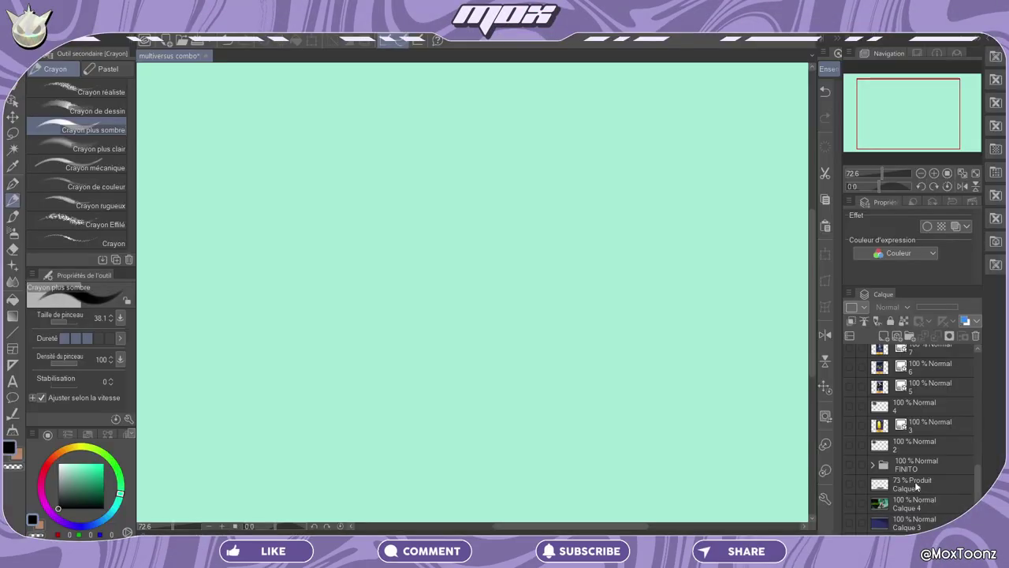
Show the LeBron and Rick reference cards and move layer 9 directly above layer 7.
{"action": "scroll", "coordinate": [885, 445], "scroll_direction": "up", "scroll_amount": 3}
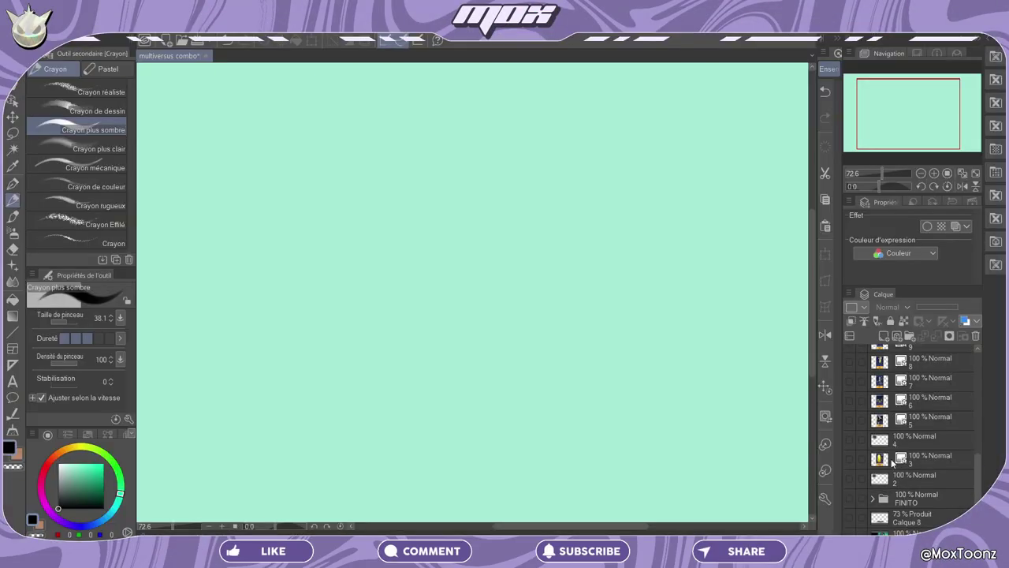
{"action": "scroll", "coordinate": [850, 407], "scroll_direction": "up", "scroll_amount": 1}
{"action": "left_click", "coordinate": [850, 409]}
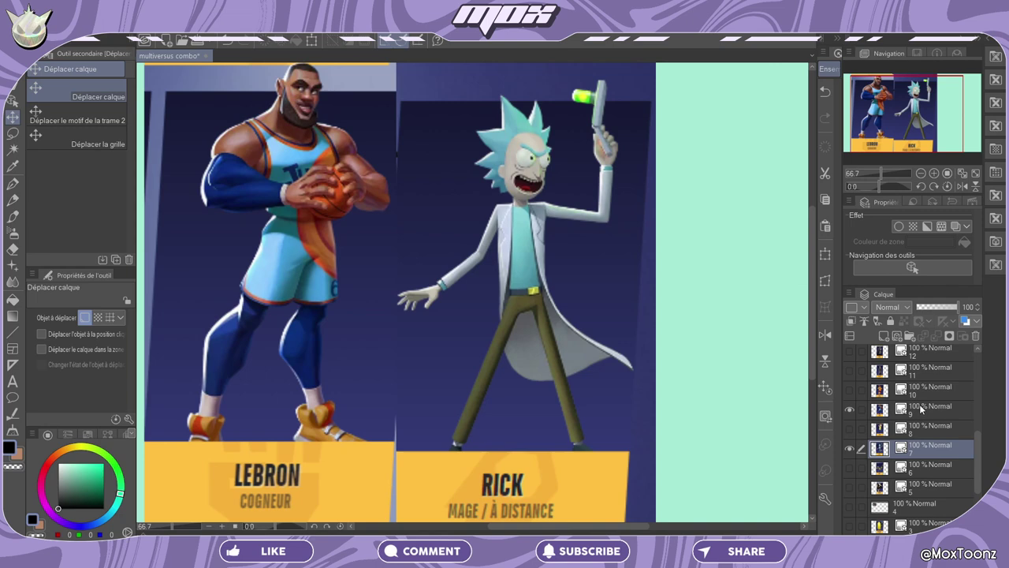
{"action": "left_click_drag", "start_coordinate": [914, 408], "coordinate": [914, 431]}
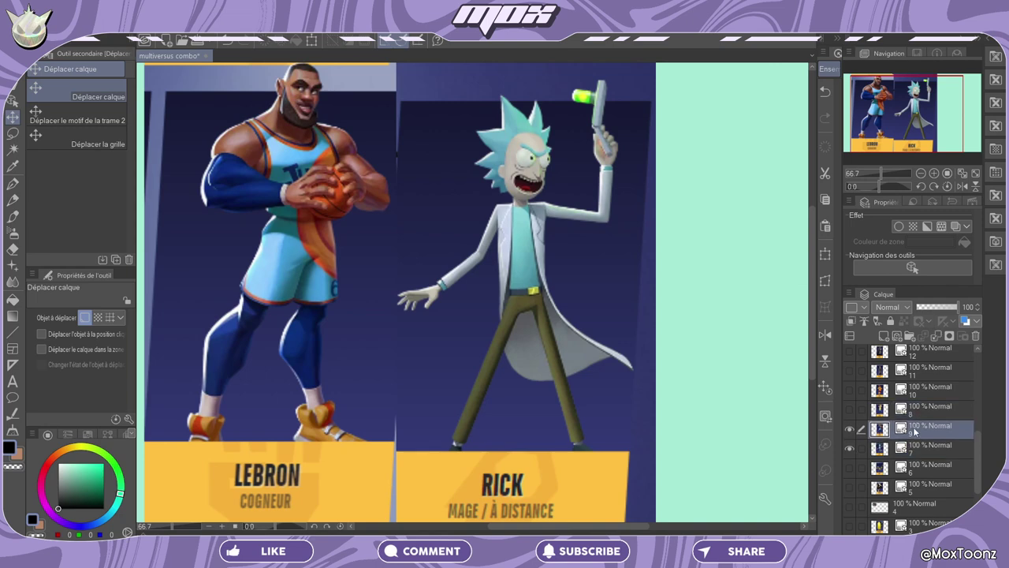
{"action": "right_click", "coordinate": [914, 429]}
{"action": "left_click", "coordinate": [903, 365]}
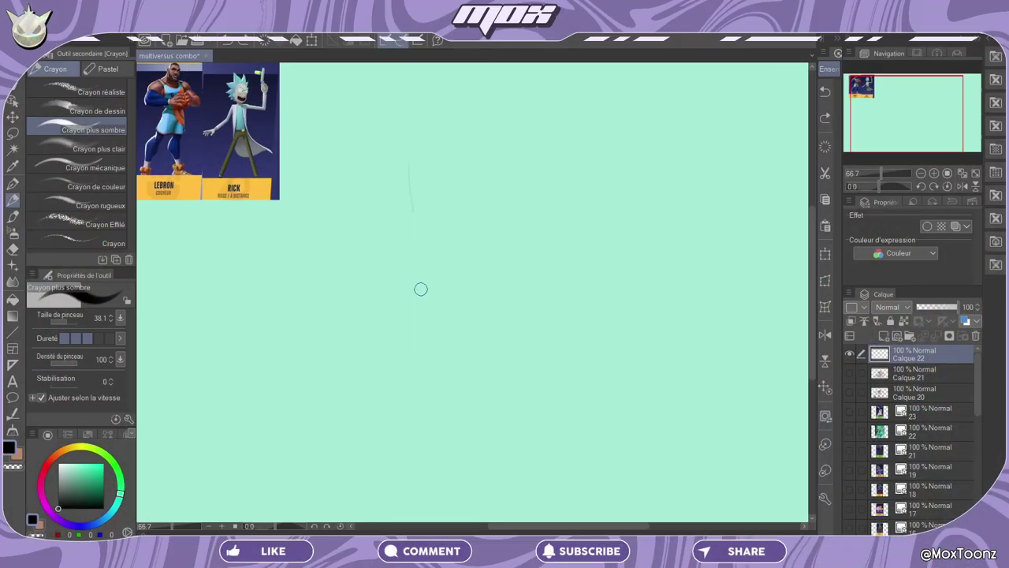
{"action": "left_click_drag", "start_coordinate": [389, 251], "coordinate": [426, 359]}
{"action": "left_click_drag", "start_coordinate": [532, 254], "coordinate": [479, 360]}
{"action": "left_click_drag", "start_coordinate": [391, 244], "coordinate": [514, 221]}
{"action": "left_click_drag", "start_coordinate": [392, 230], "coordinate": [370, 284]}
{"action": "left_click_drag", "start_coordinate": [514, 221], "coordinate": [541, 258]}
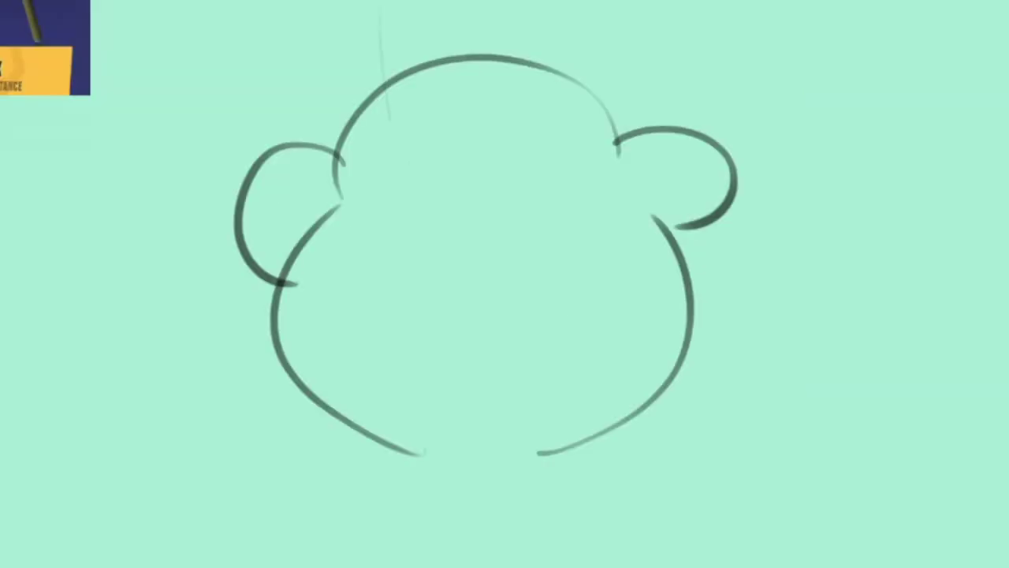
{"action": "left_click", "coordinate": [827, 150]}
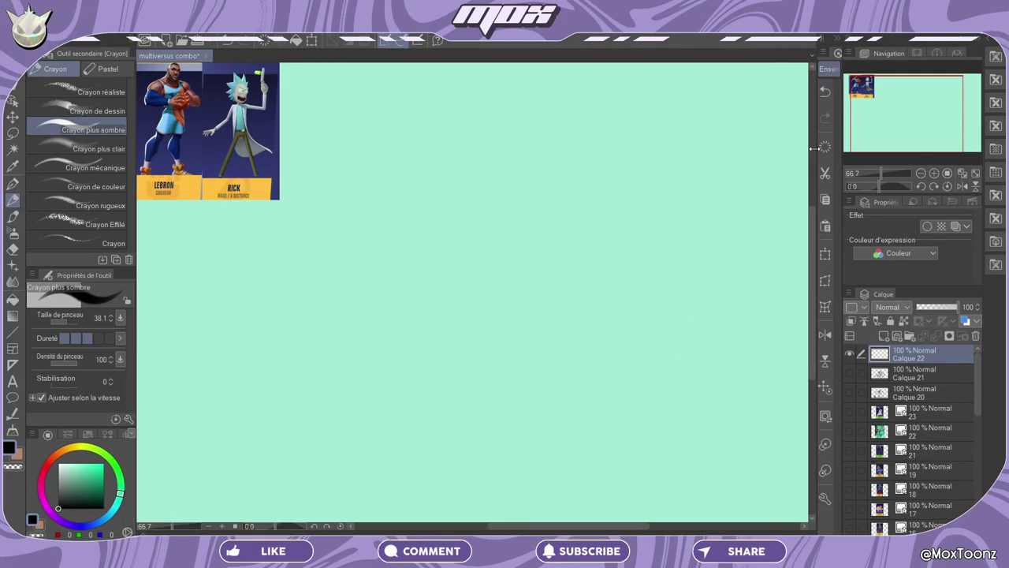
Draw the round head with ears, wide eyes, thick slanted eyebrows, nose, drooling mouth and a heavy black beard along the jaw.
{"action": "left_click_drag", "start_coordinate": [406, 244], "coordinate": [518, 363]}
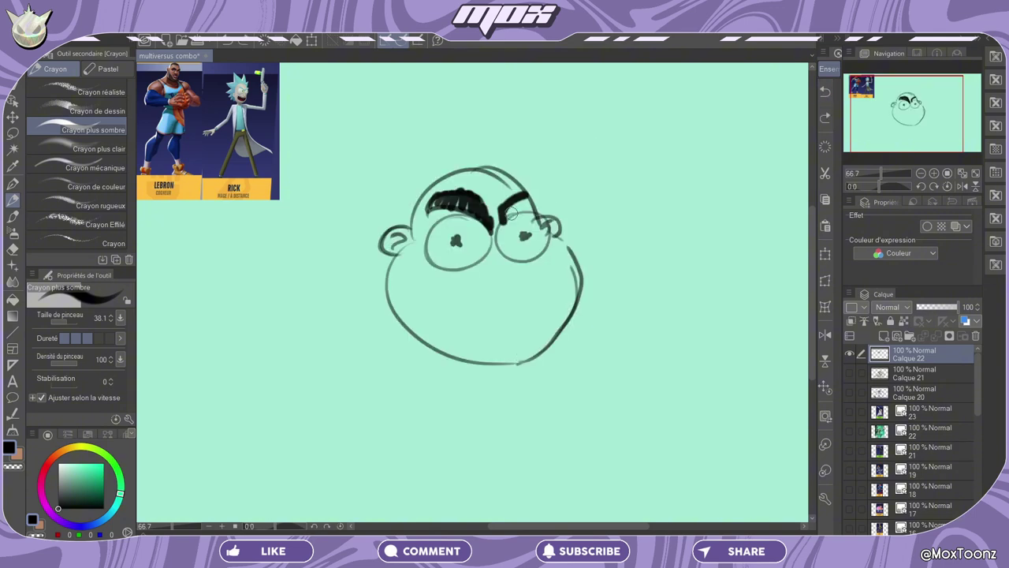
{"action": "left_click_drag", "start_coordinate": [500, 222], "coordinate": [532, 197]}
{"action": "left_click_drag", "start_coordinate": [402, 249], "coordinate": [451, 326]}
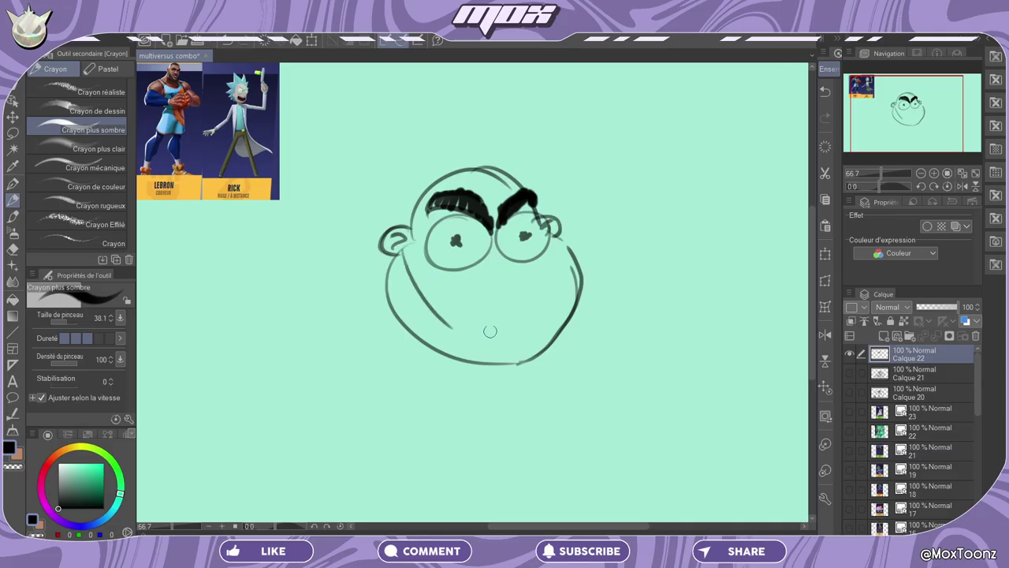
{"action": "left_click_drag", "start_coordinate": [394, 250], "coordinate": [582, 272]}
{"action": "mouse_move", "coordinate": [435, 309]}
{"action": "left_mouse_down"}
{"action": "mouse_move", "coordinate": [469, 355]}
{"action": "mouse_move", "coordinate": [528, 344]}
{"action": "mouse_move", "coordinate": [517, 360]}
{"action": "mouse_move", "coordinate": [531, 345]}
{"action": "mouse_move", "coordinate": [542, 366]}
{"action": "mouse_move", "coordinate": [541, 344]}
{"action": "mouse_move", "coordinate": [574, 285]}
{"action": "left_mouse_up"}
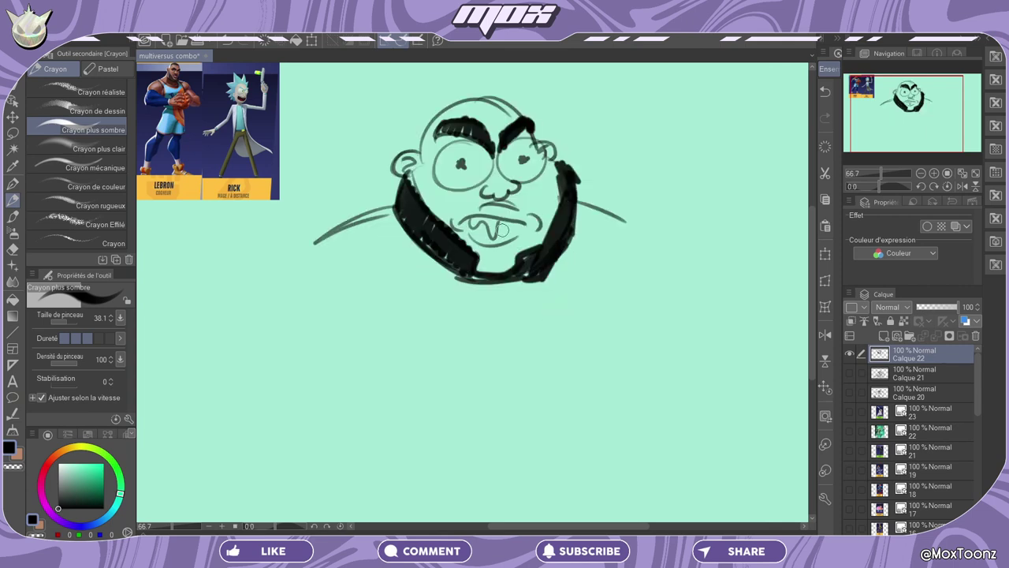
Sketch the broad shoulders and chest lines below the head, undoing the unwanted shoulder strokes.
{"action": "left_click_drag", "start_coordinate": [322, 233], "coordinate": [203, 346]}
{"action": "left_click_drag", "start_coordinate": [627, 223], "coordinate": [712, 255]}
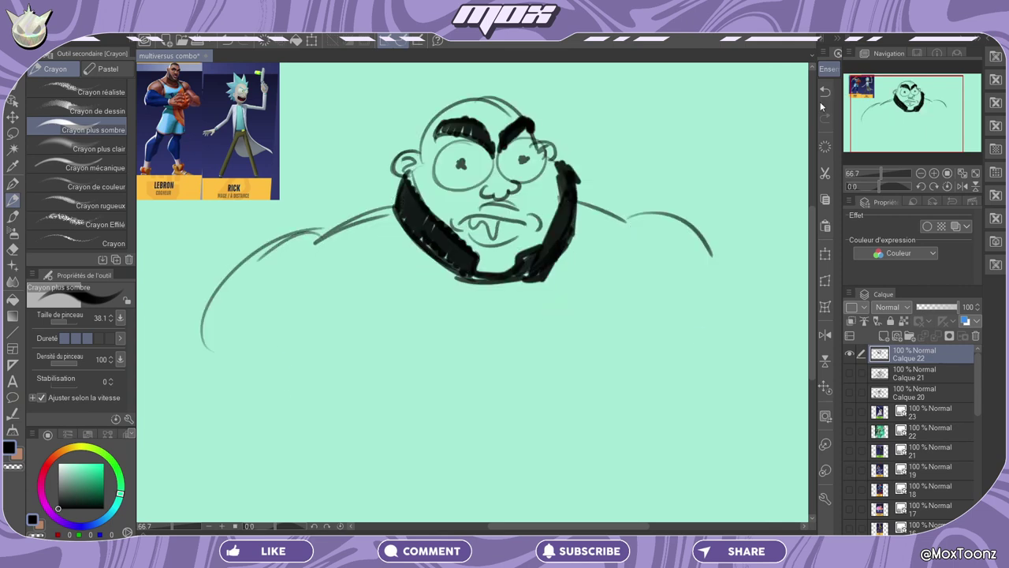
{"action": "left_click", "coordinate": [824, 93]}
{"action": "left_click", "coordinate": [823, 93]}
{"action": "mouse_move", "coordinate": [447, 254]}
{"action": "left_mouse_down"}
{"action": "mouse_move", "coordinate": [312, 266]}
{"action": "mouse_move", "coordinate": [269, 297]}
{"action": "left_mouse_up"}
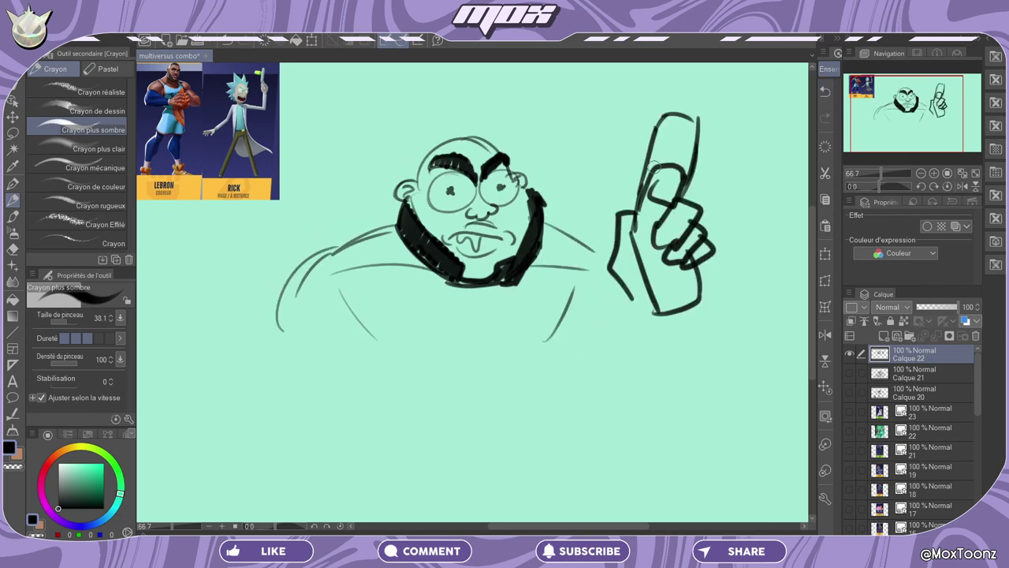
Erase the long raised finger and draw a gun with a looped tube held in the hand.
{"action": "left_click", "coordinate": [36, 533]}
{"action": "left_click_drag", "start_coordinate": [635, 224], "coordinate": [685, 104]}
{"action": "left_click", "coordinate": [33, 520]}
{"action": "left_click_drag", "start_coordinate": [664, 208], "coordinate": [647, 200]}
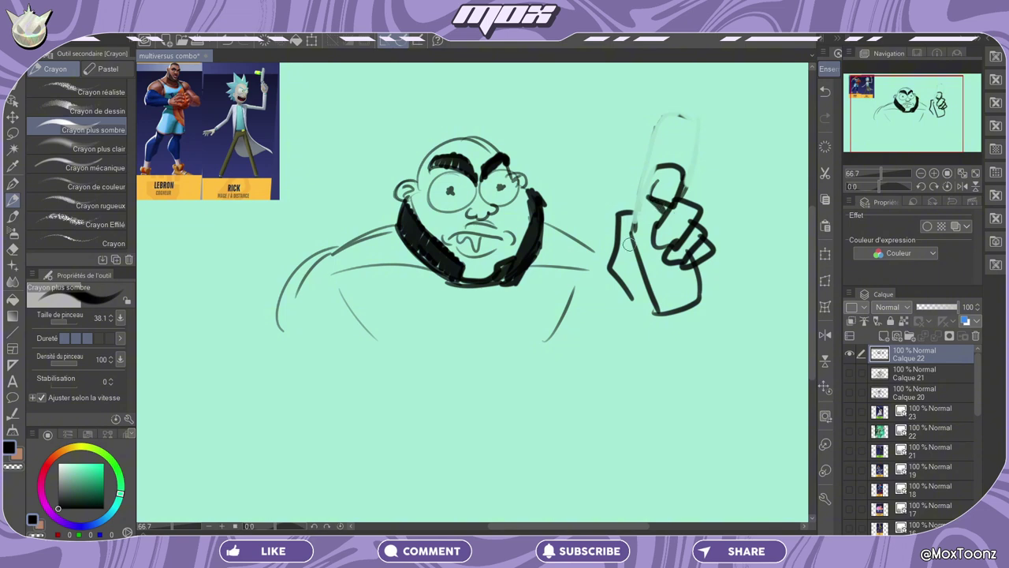
{"action": "mouse_move", "coordinate": [628, 244]}
{"action": "left_mouse_down"}
{"action": "mouse_move", "coordinate": [606, 199]}
{"action": "mouse_move", "coordinate": [645, 82]}
{"action": "left_mouse_up"}
{"action": "mouse_move", "coordinate": [601, 203]}
{"action": "left_mouse_down"}
{"action": "mouse_move", "coordinate": [609, 230]}
{"action": "mouse_move", "coordinate": [666, 197]}
{"action": "left_mouse_up"}
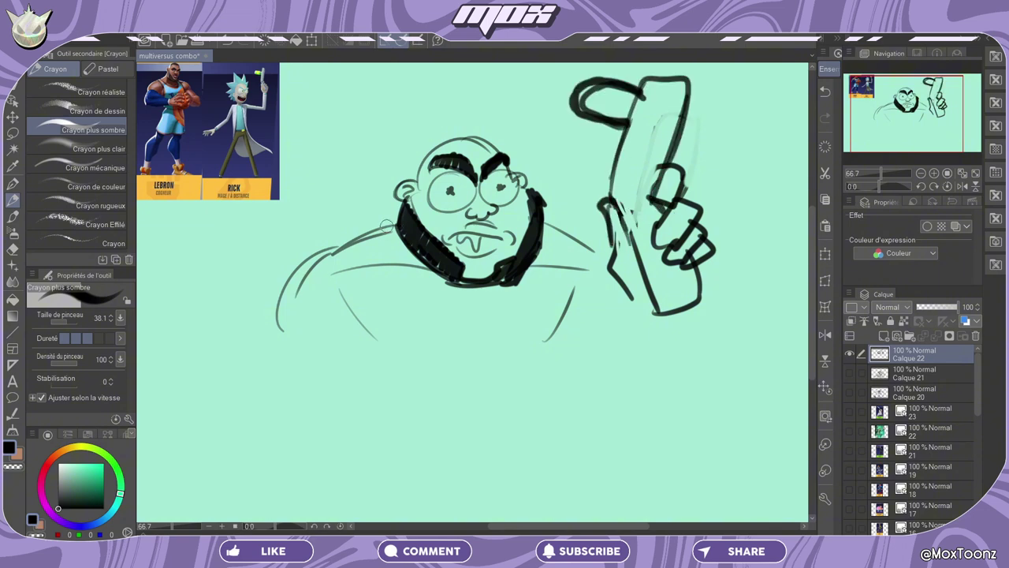
Draw the tank top with TUNE SQUAD lettering and the other raised arm with a large open hand and spread fingers.
{"action": "left_click_drag", "start_coordinate": [391, 224], "coordinate": [371, 312]}
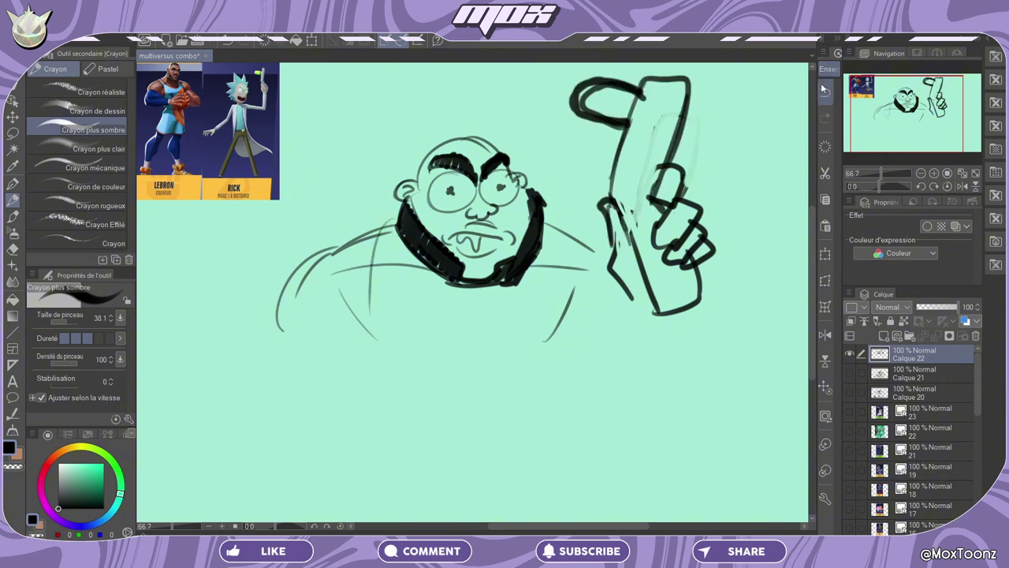
{"action": "left_click", "coordinate": [825, 91]}
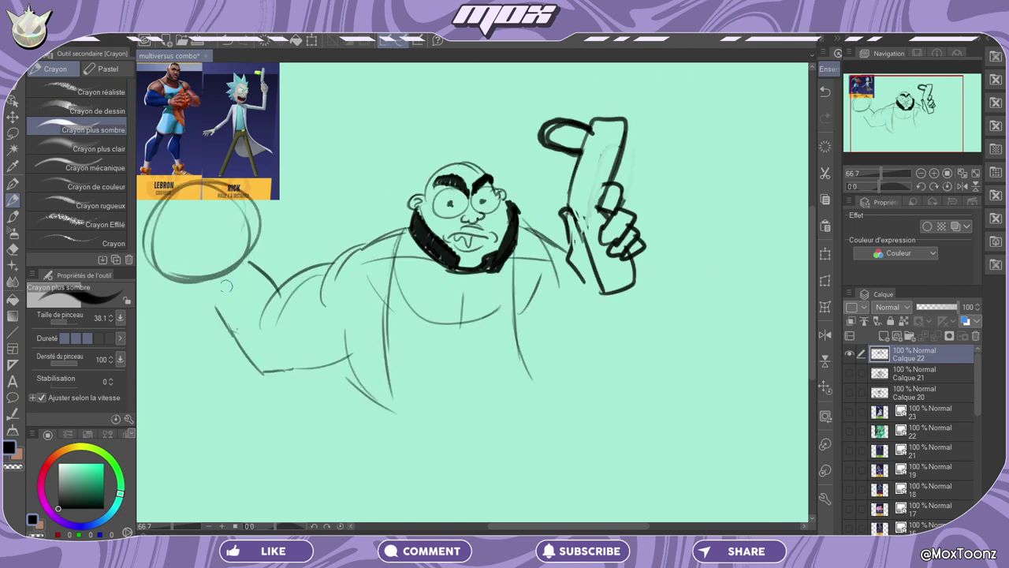
{"action": "mouse_move", "coordinate": [235, 336]}
{"action": "left_mouse_down"}
{"action": "mouse_move", "coordinate": [199, 298]}
{"action": "mouse_move", "coordinate": [241, 259]}
{"action": "left_mouse_up"}
{"action": "left_click_drag", "start_coordinate": [154, 231], "coordinate": [168, 224]}
{"action": "mouse_move", "coordinate": [164, 197]}
{"action": "left_mouse_down"}
{"action": "mouse_move", "coordinate": [178, 172]}
{"action": "mouse_move", "coordinate": [192, 215]}
{"action": "left_mouse_up"}
{"action": "left_click_drag", "start_coordinate": [192, 180], "coordinate": [217, 188]}
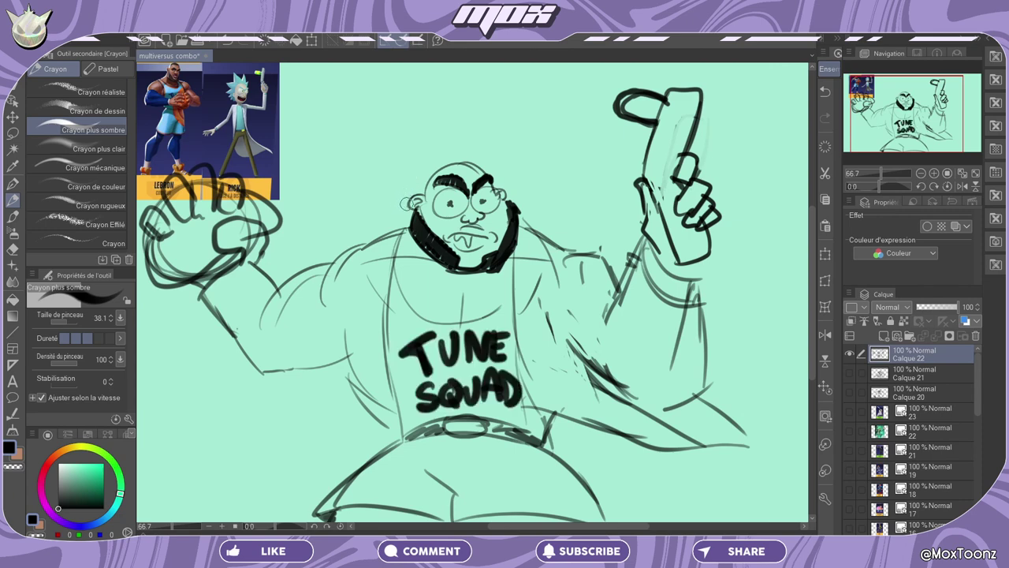
Add spiky solid black hair around the head and draw the flaring lab coat with a thick black lower edge.
{"action": "left_click_drag", "start_coordinate": [381, 181], "coordinate": [424, 167]}
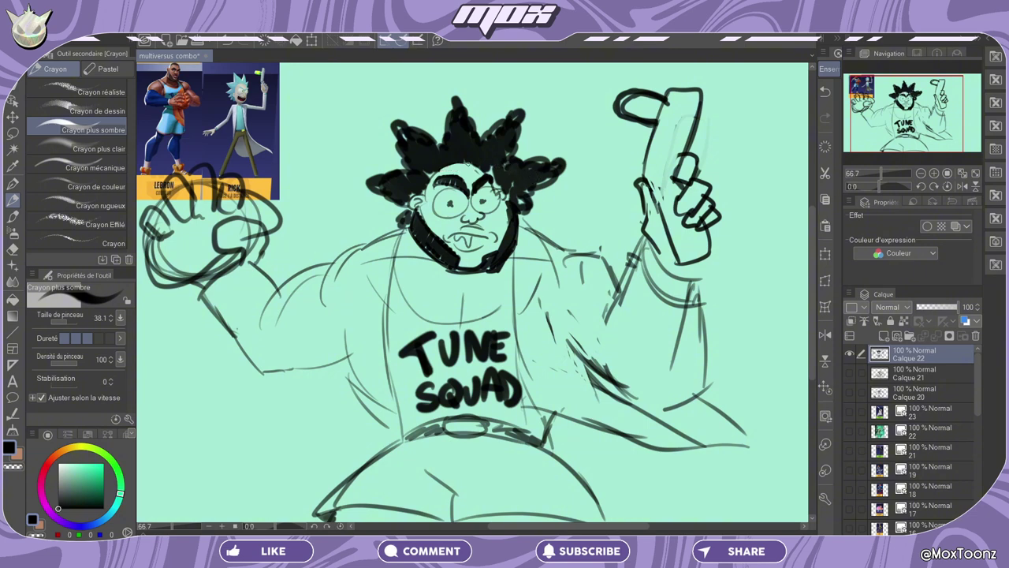
{"action": "left_click_drag", "start_coordinate": [561, 337], "coordinate": [588, 371]}
{"action": "mouse_move", "coordinate": [539, 413]}
{"action": "left_mouse_down"}
{"action": "mouse_move", "coordinate": [714, 450]}
{"action": "mouse_move", "coordinate": [706, 417]}
{"action": "left_mouse_up"}
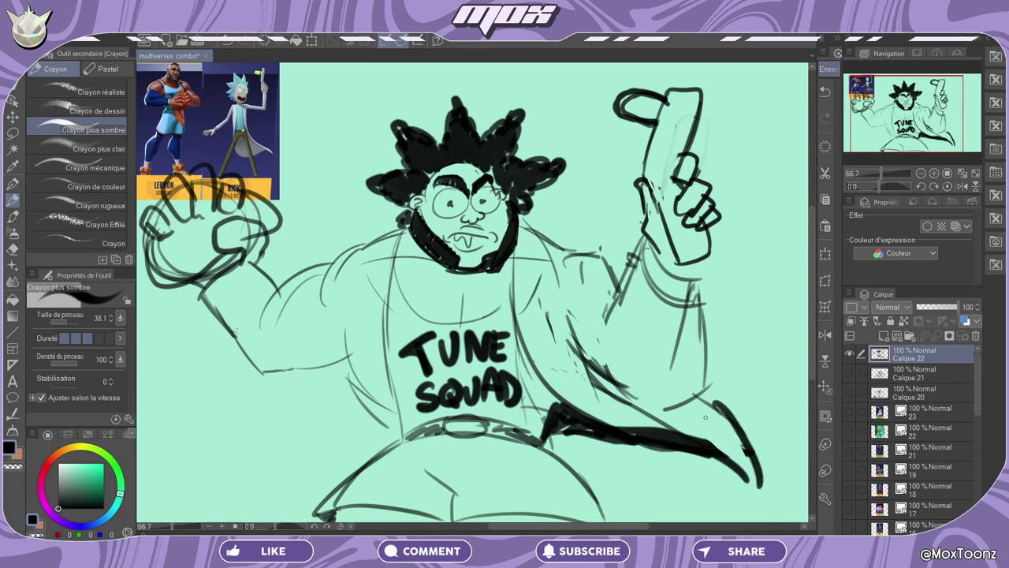